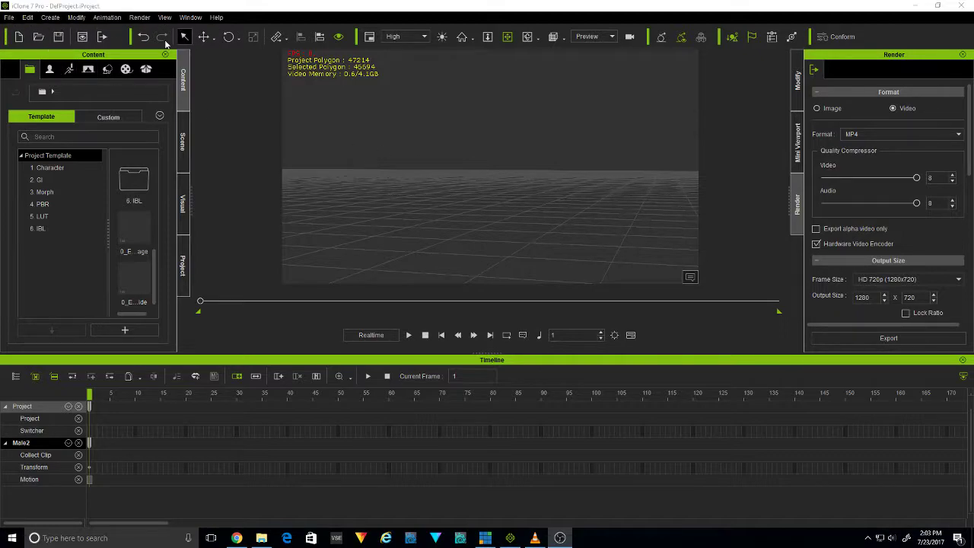
Create a Box primitive shape in the scene
left_click(50, 17)
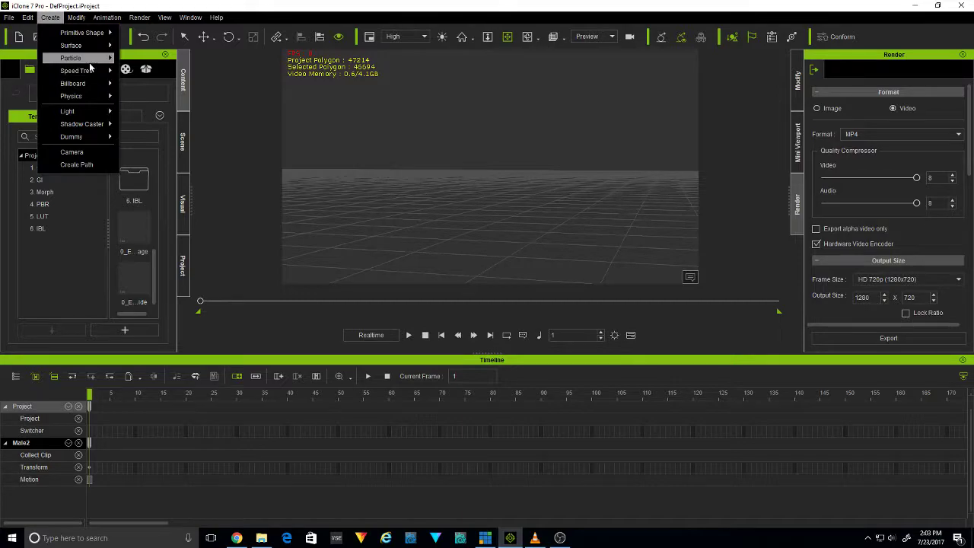
mouse_move(95, 33)
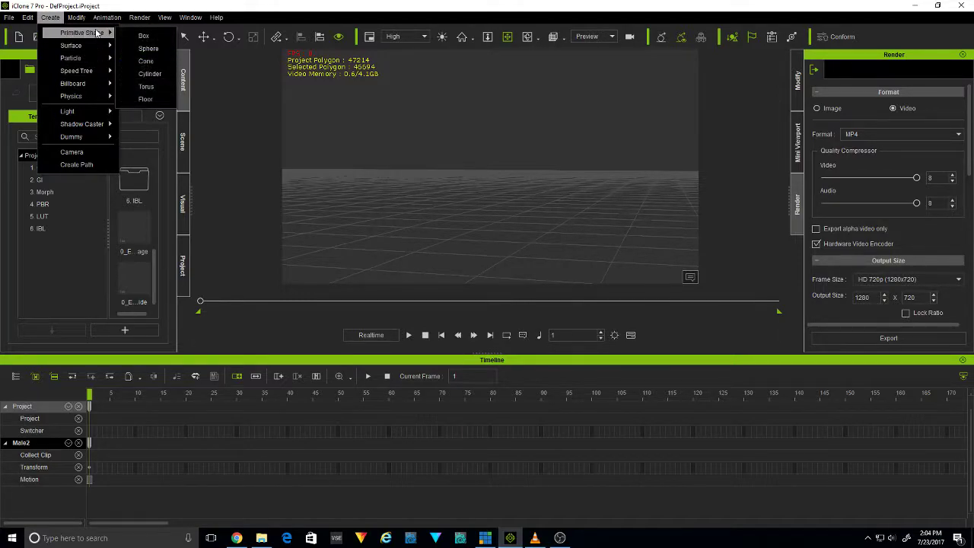
left_click(146, 36)
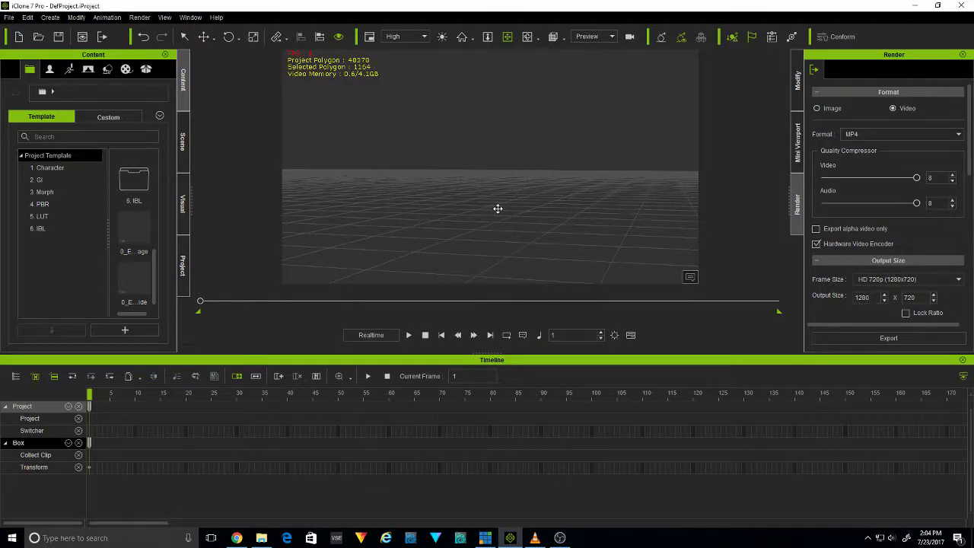
scroll(528, 183, "down", 10)
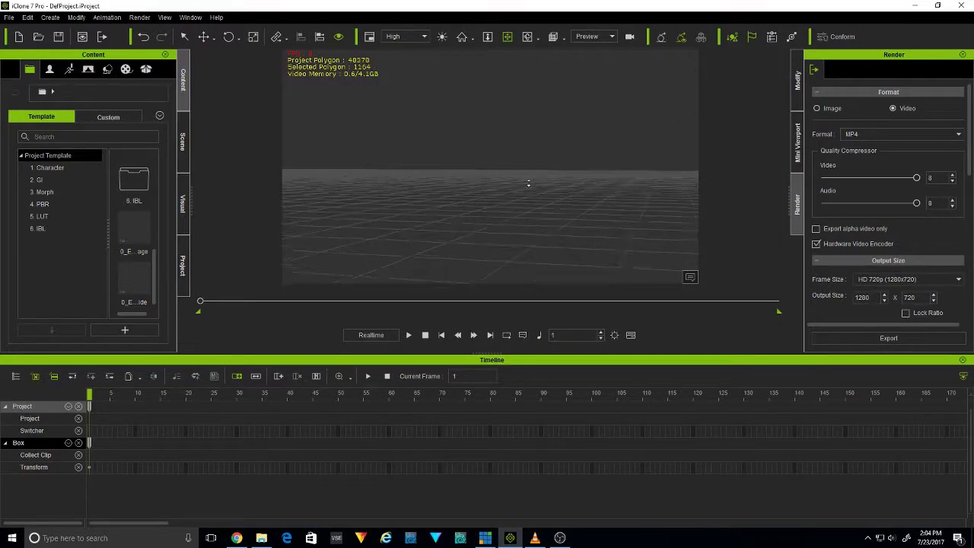
scroll(518, 183, "up", 5)
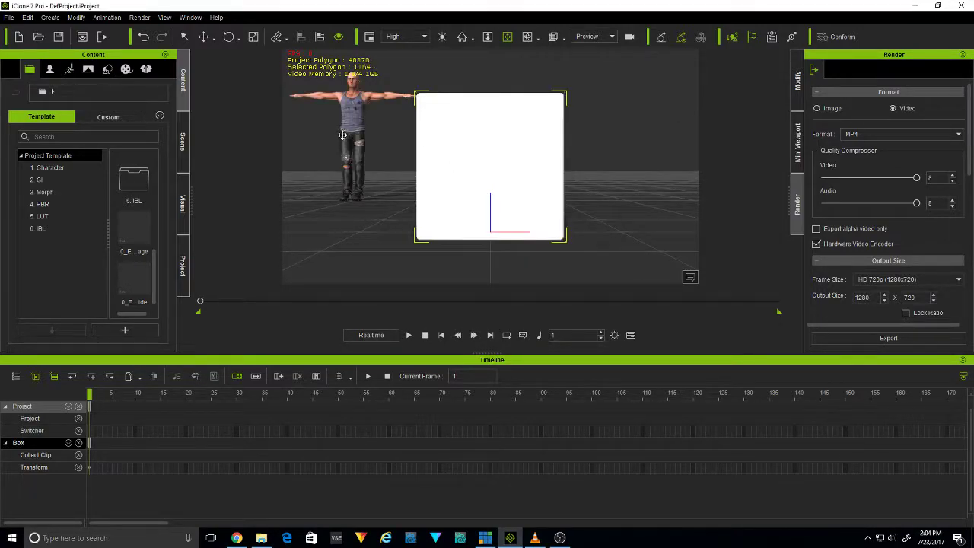
right_click_drag(334, 150, 481, 79)
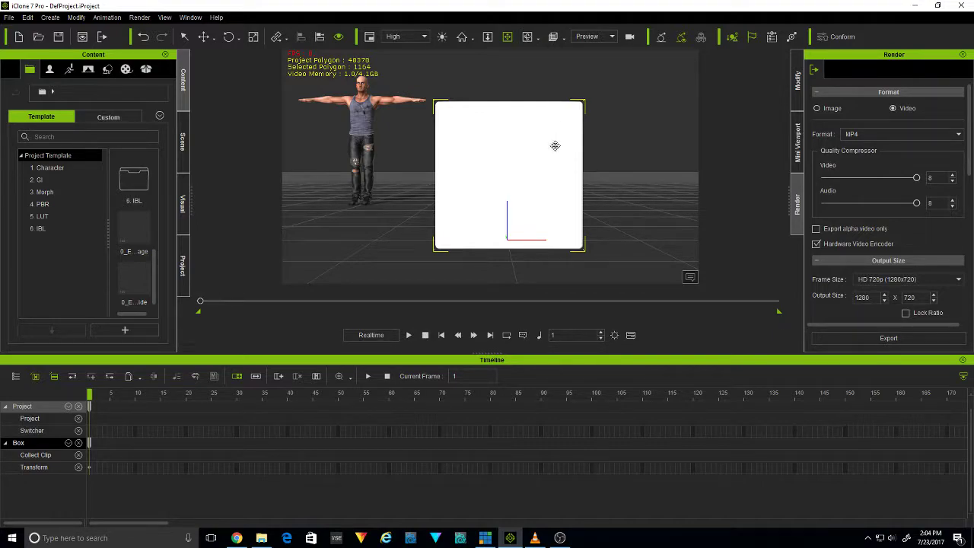
scroll(558, 131, "down", 1)
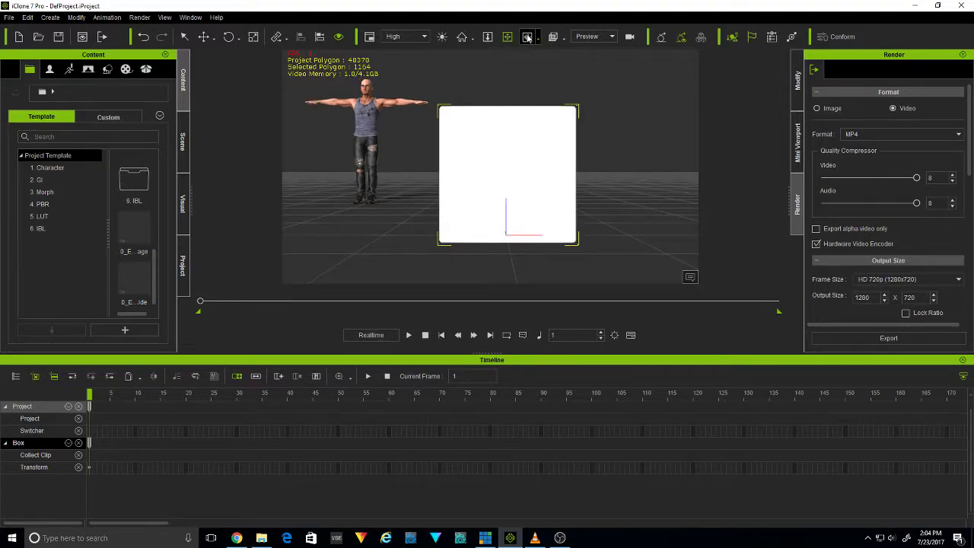
Delete the box that stands in front of the male character
right_click_drag(528, 204, 440, 234)
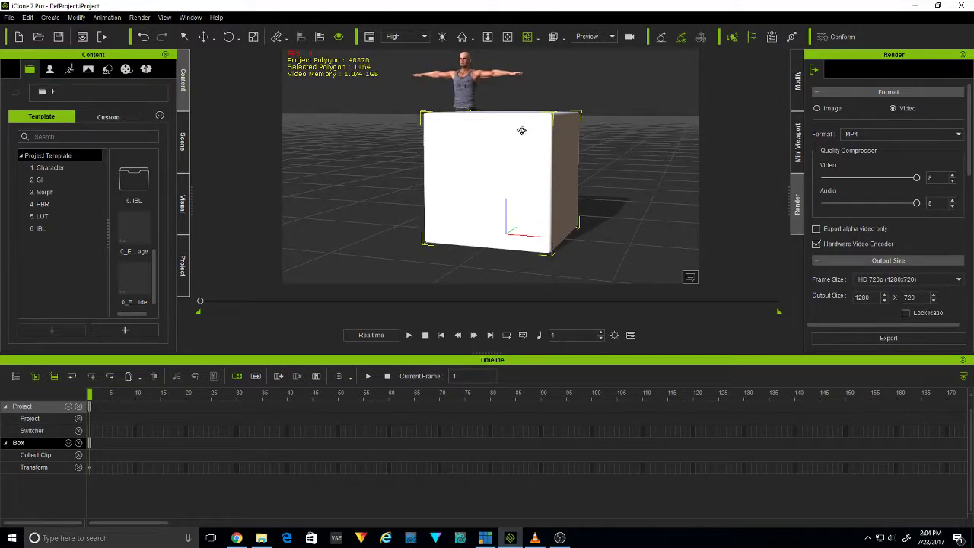
right_click_drag(498, 178, 470, 155)
left_click_drag(470, 155, 466, 157)
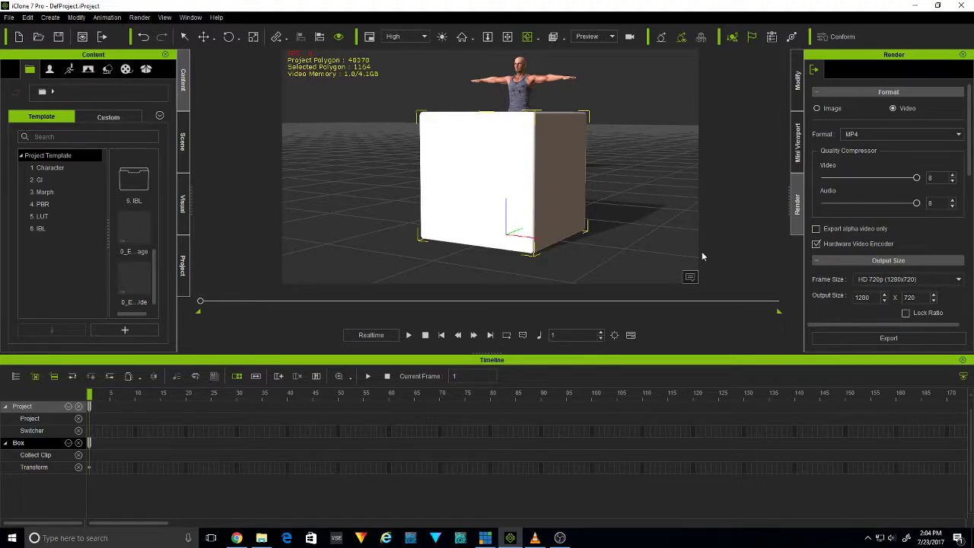
key("Delete")
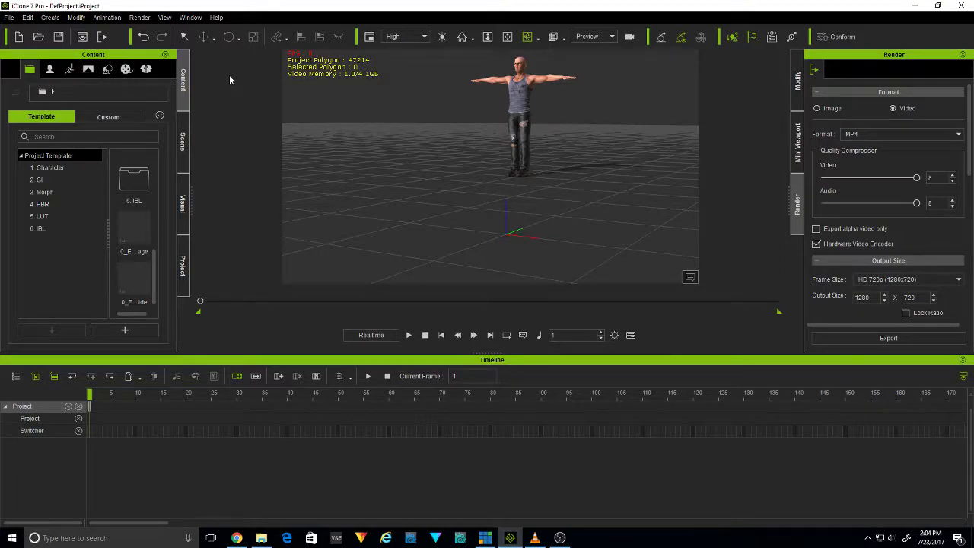
Browse the Avatar template library and pick the 2.Base Male character
left_click(48, 70)
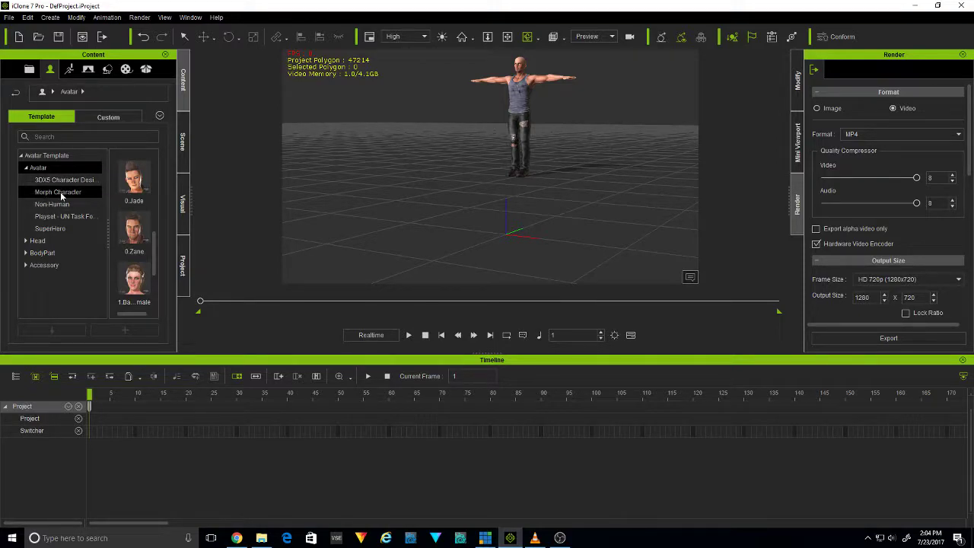
left_click_drag(156, 251, 159, 281)
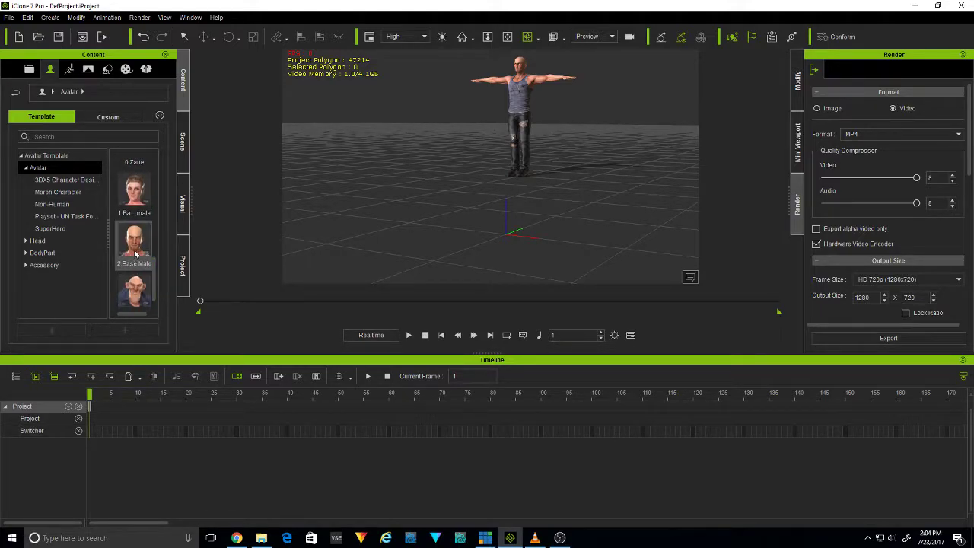
left_click_drag(134, 238, 355, 164)
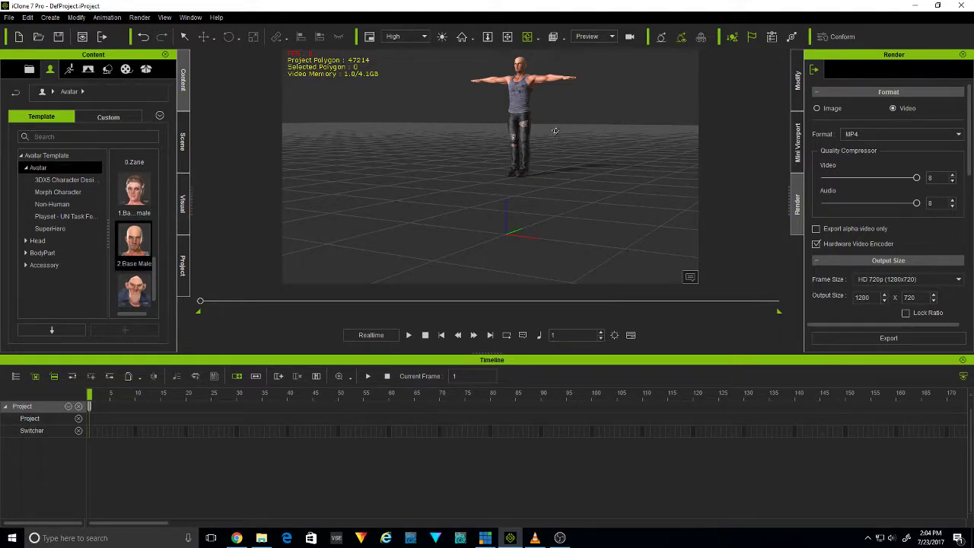
Select the male character in the viewport and open the Motion Puppet for it
left_click_drag(398, 196, 420, 144)
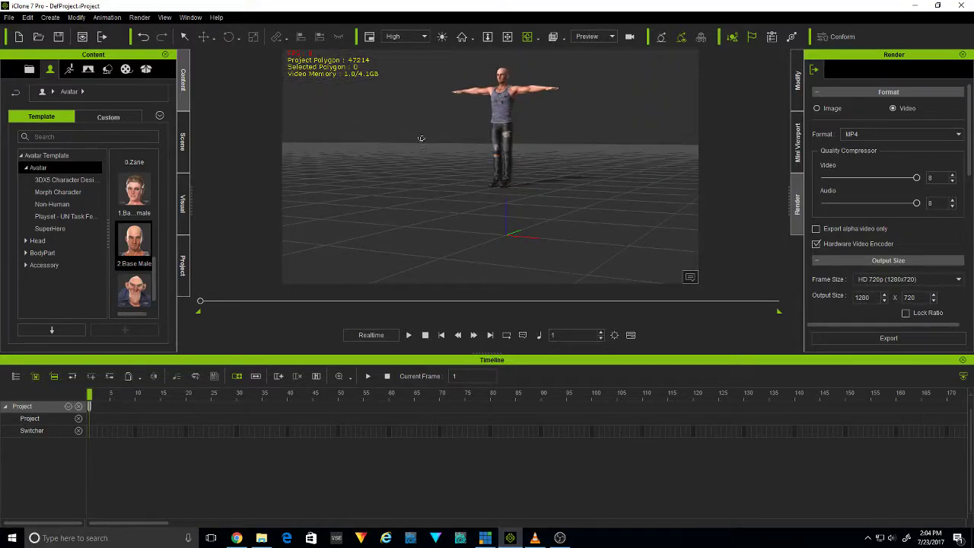
left_click(508, 38)
left_click(487, 38)
left_click_drag(573, 186, 552, 328)
left_click(507, 37)
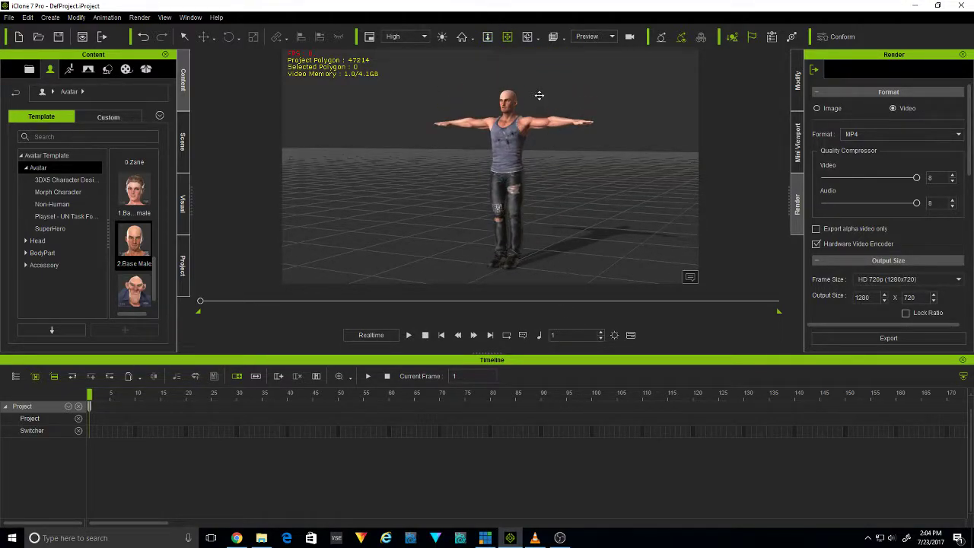
left_click(528, 37)
left_click_drag(532, 190, 540, 172)
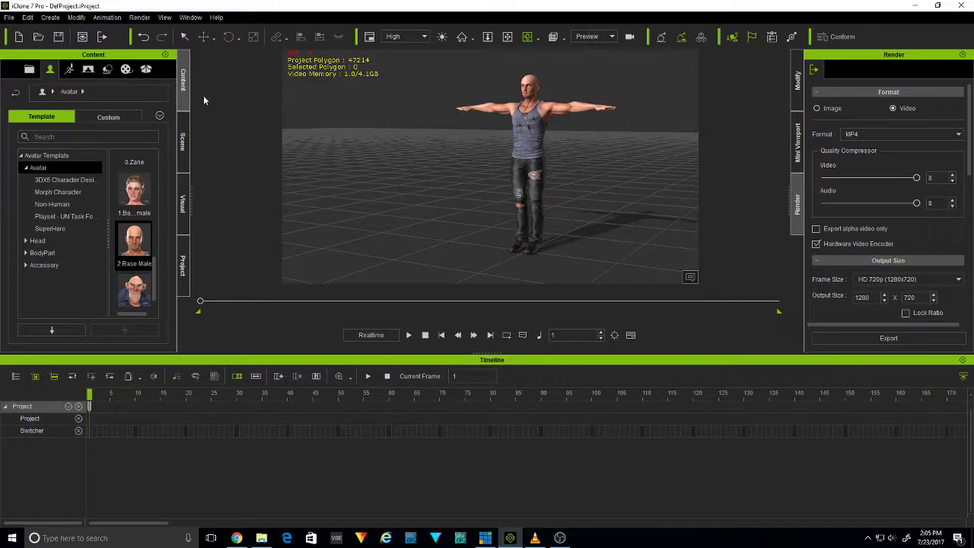
left_click(107, 18)
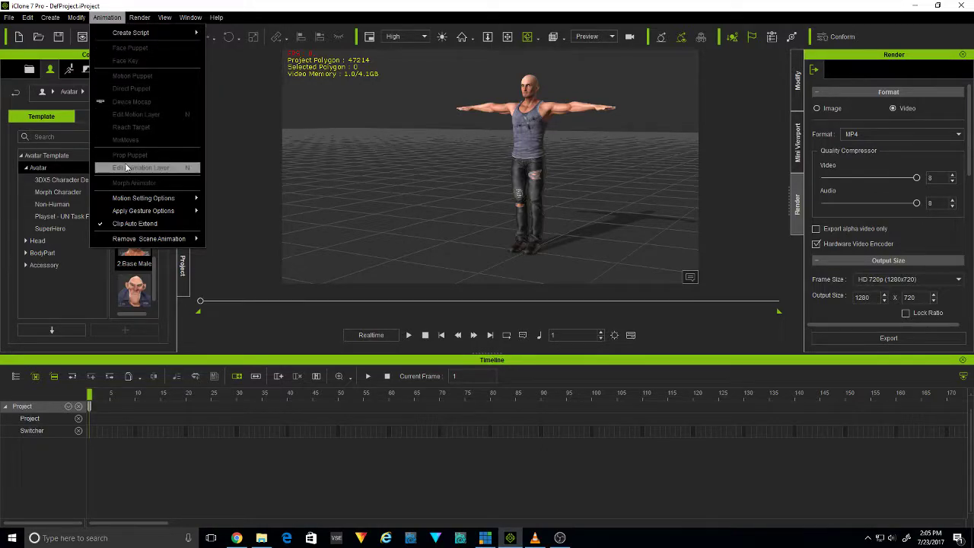
left_click(537, 141)
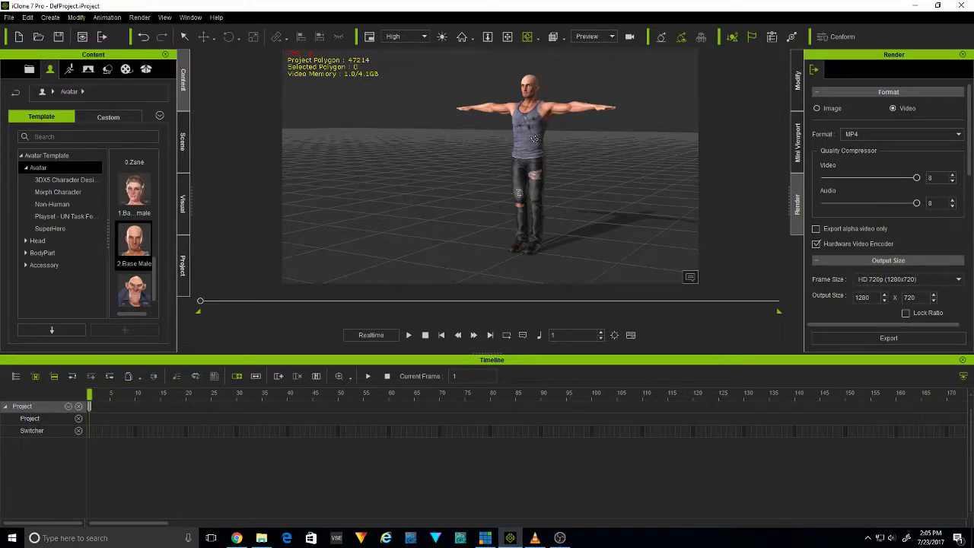
left_click(534, 140)
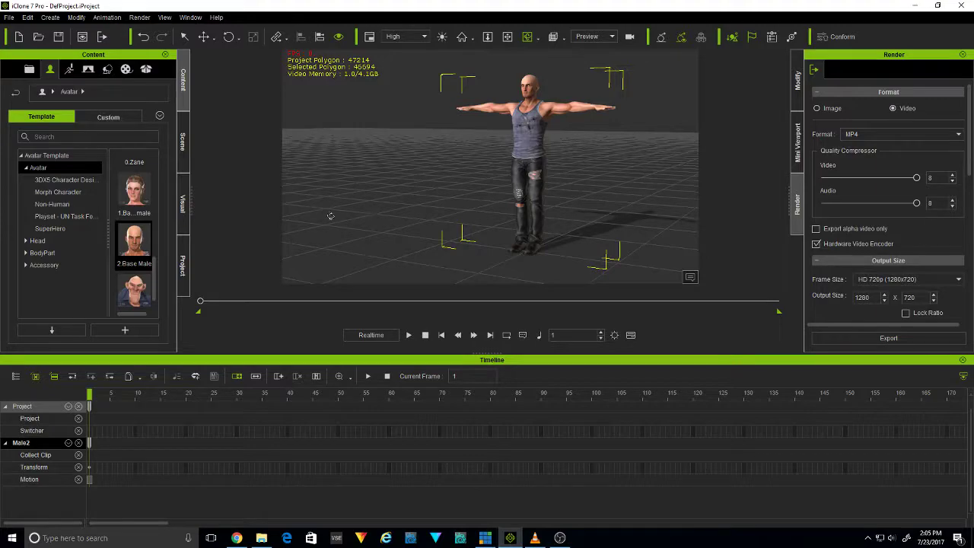
left_click(107, 17)
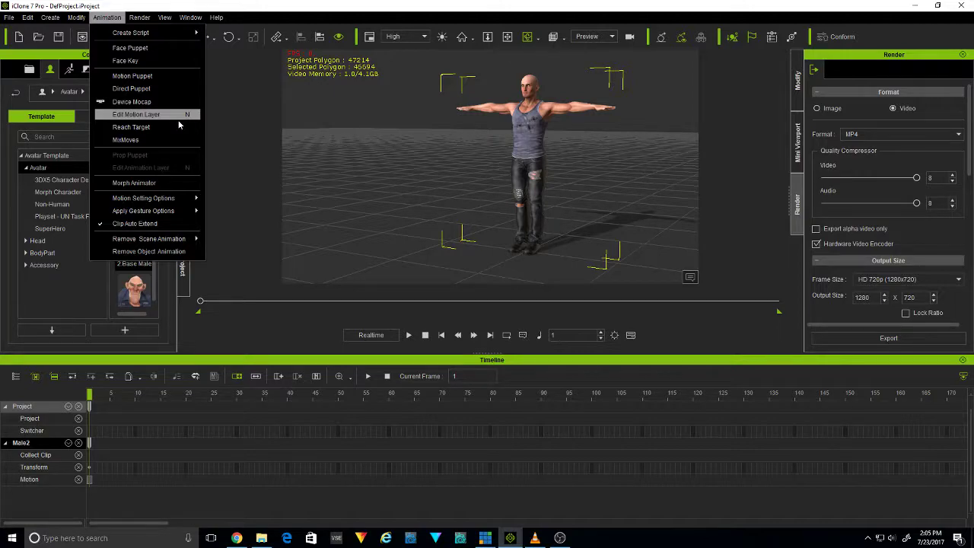
key("Escape")
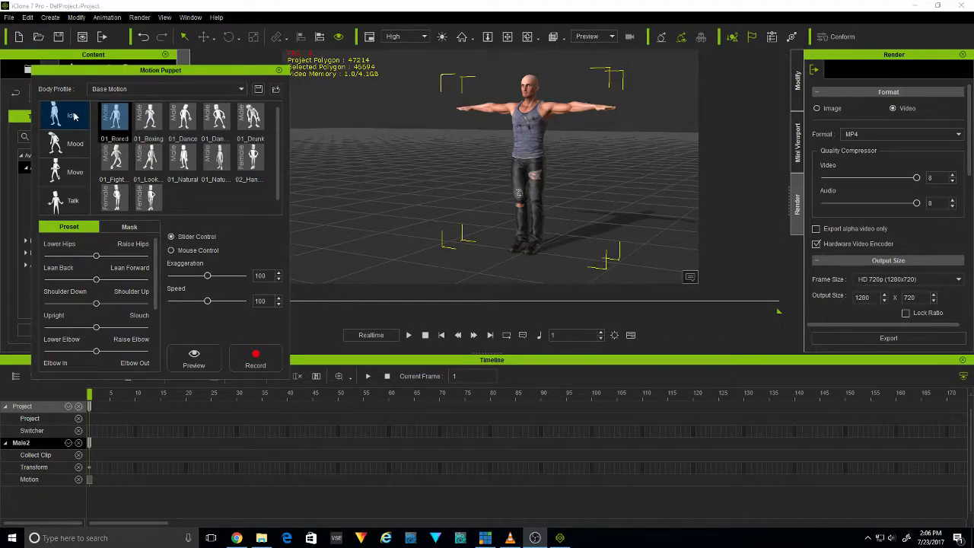
Look through the Mood, Move and Talk motion categories of the Base Motion profile
left_click(72, 143)
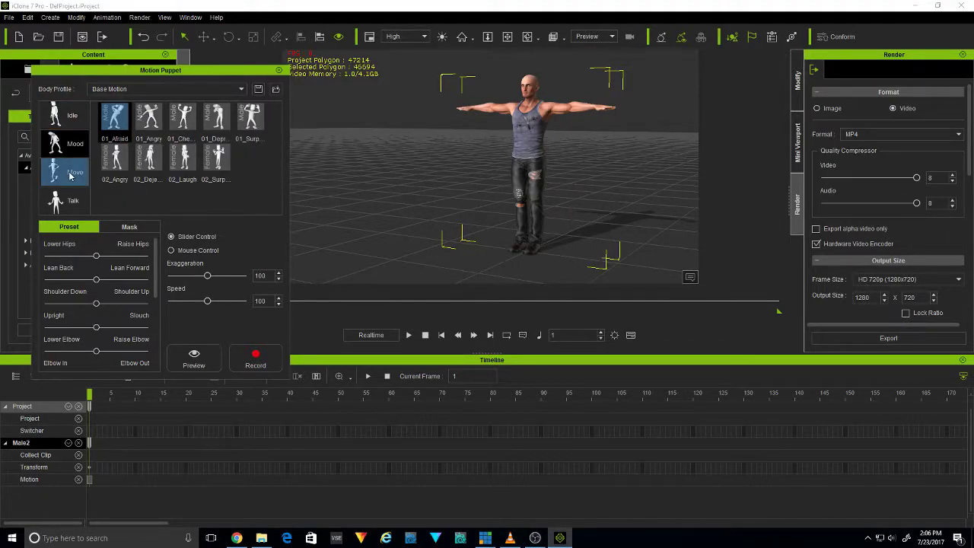
left_click(72, 172)
left_click(70, 204)
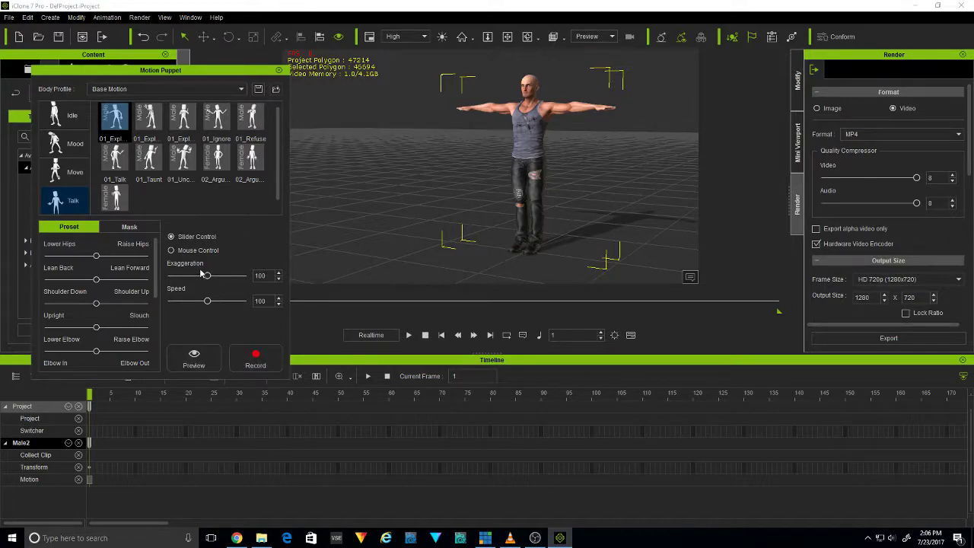
Choose the male 01_Look motion from the Idle category and start previewing it on the character
left_click(64, 115)
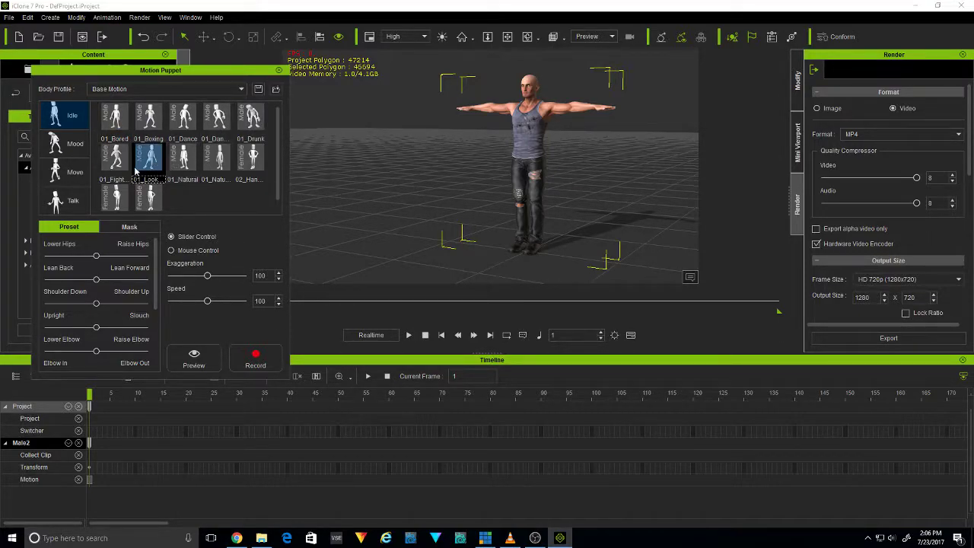
left_click_drag(145, 164, 523, 166)
left_click(194, 358)
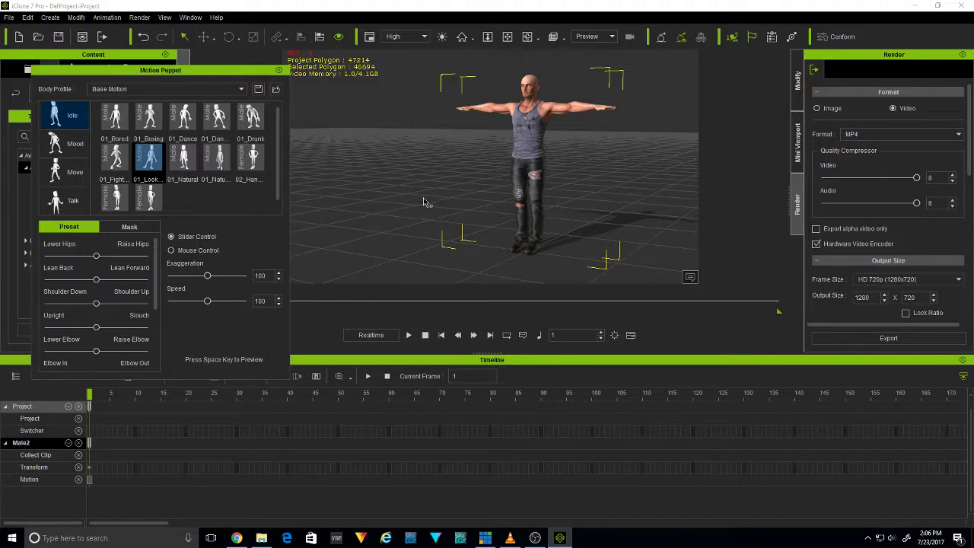
key("space")
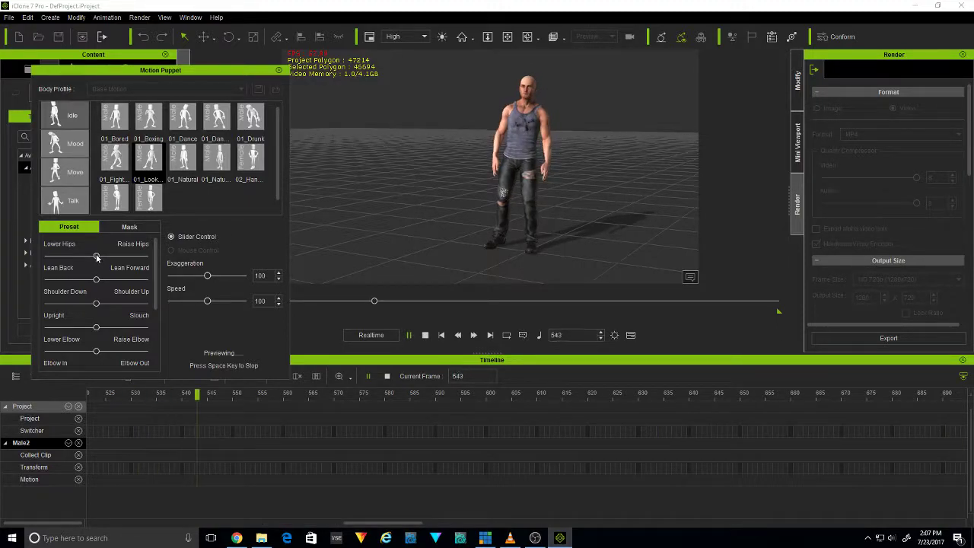
Adjust the previewed posture to lean fully back, with shoulders slightly lowered and the stance slightly more upright, keeping the hips near neutral
left_click_drag(96, 256, 42, 267)
left_click_drag(129, 271, 64, 329)
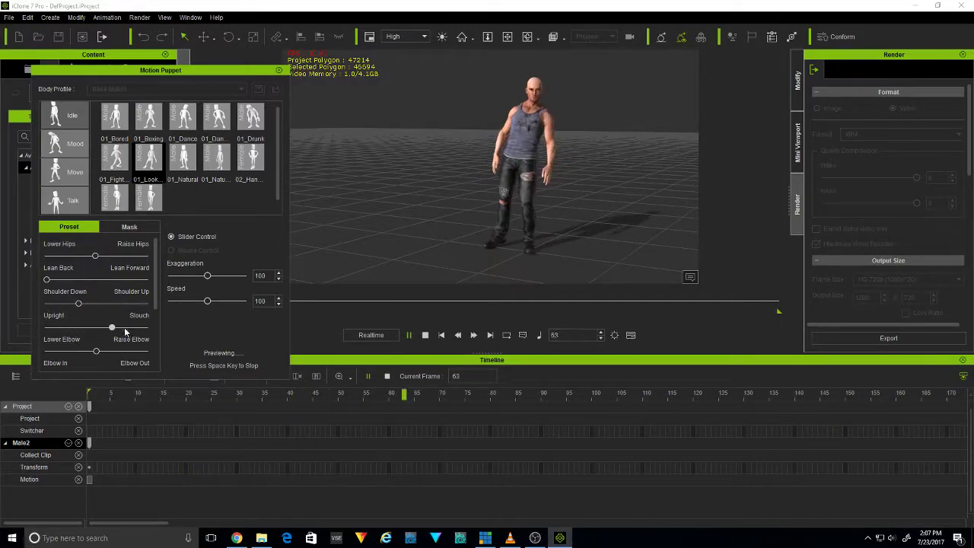
left_click_drag(145, 328, 124, 332)
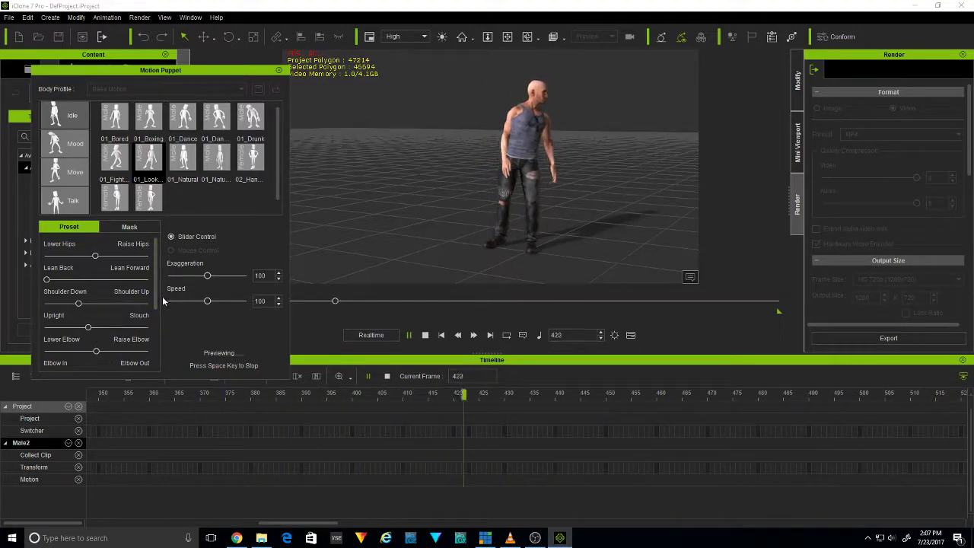
Try fully raised elbows, return elbow height to neutral, and move the elbows about halfway outward
scroll(156, 295, "down", 2)
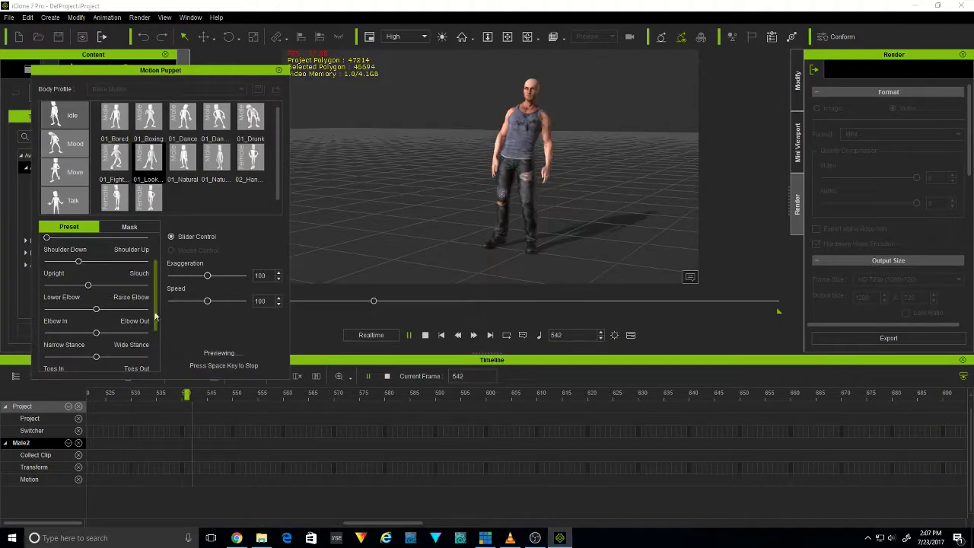
left_click_drag(98, 312, 120, 312)
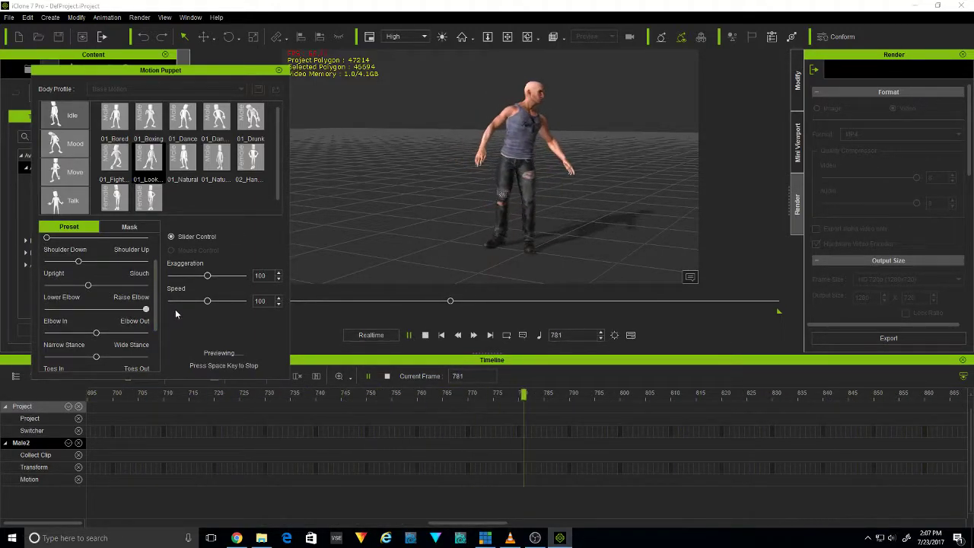
left_click_drag(116, 321, 138, 328)
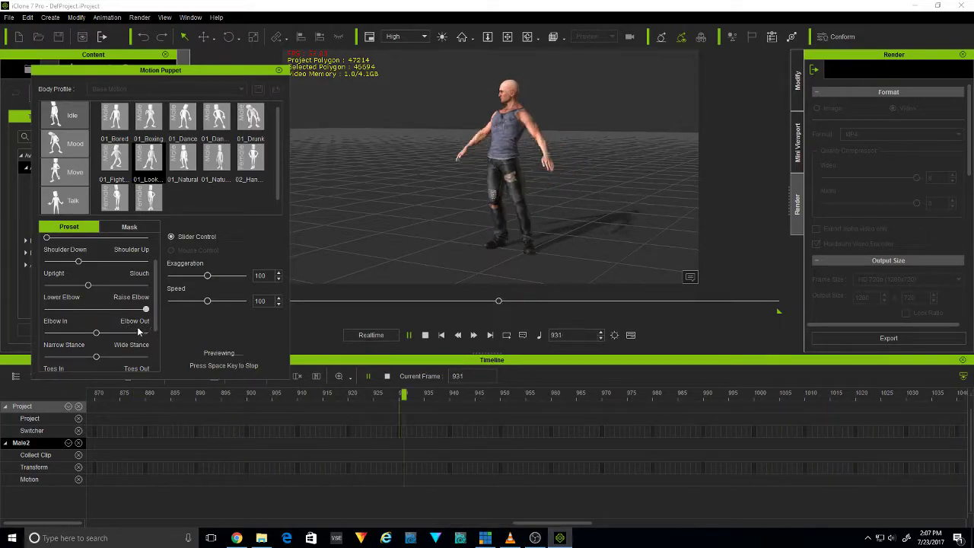
left_click(96, 309)
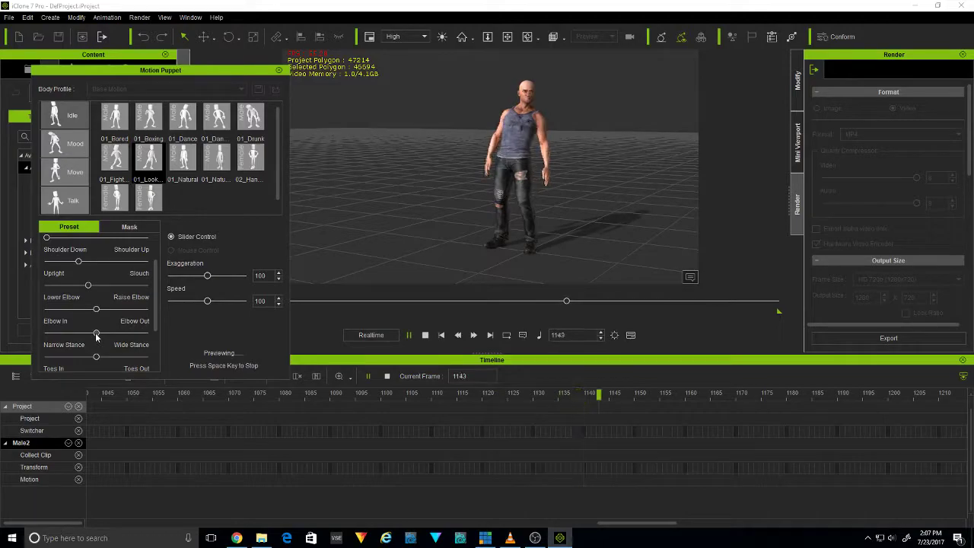
left_click_drag(71, 334, 121, 341)
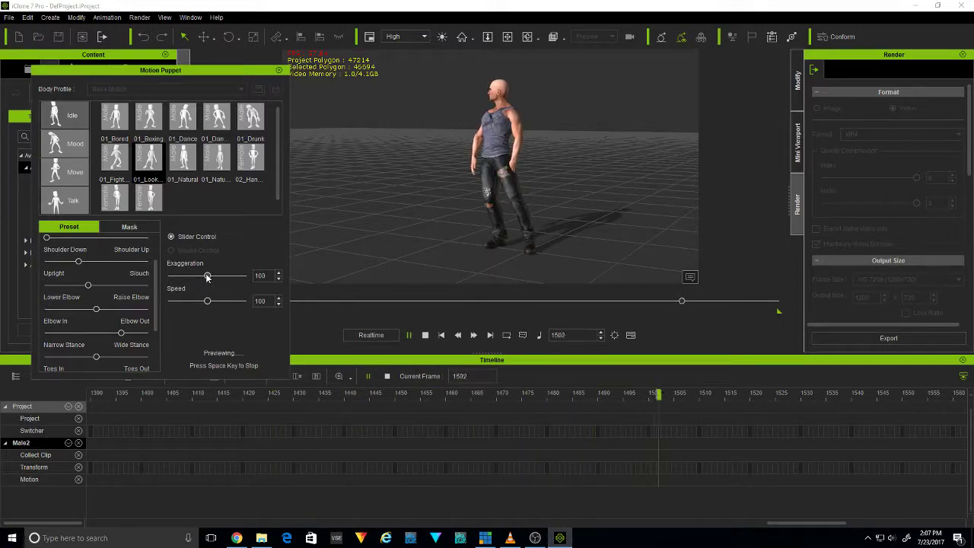
Try the motion's Exaggeration at 200, and reduce it to 85
left_click_drag(207, 276, 285, 279)
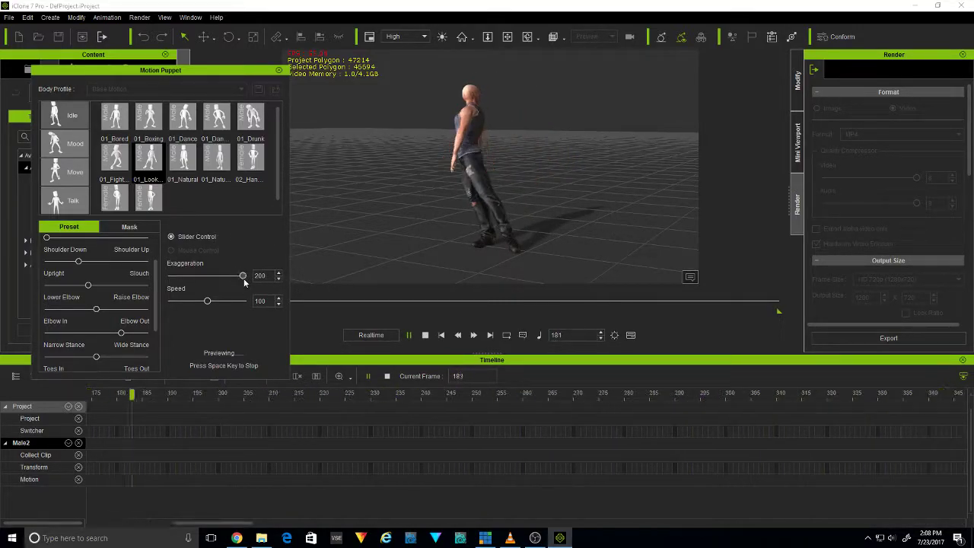
left_click_drag(244, 280, 202, 279)
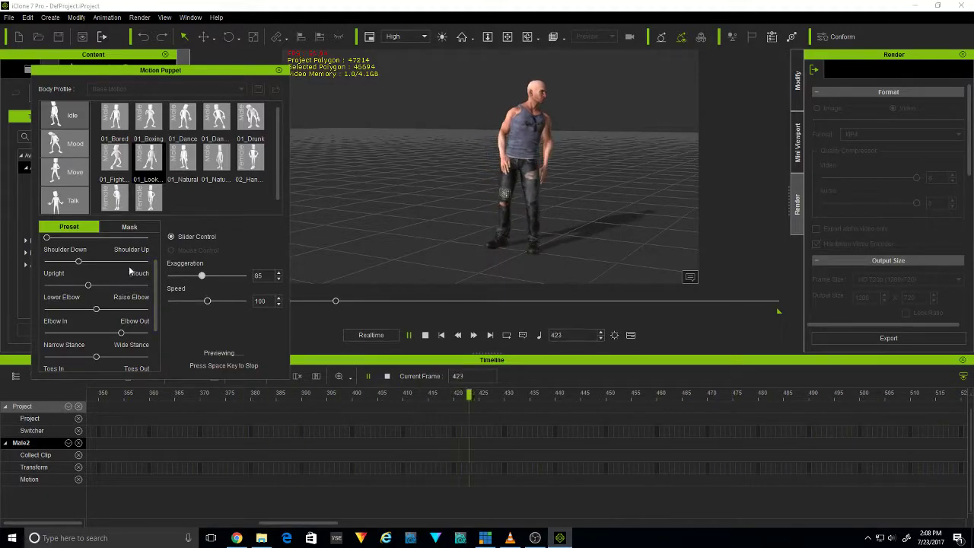
Bring the shoulders to near neutral, raise the elbows and move them slightly further outward, and increase Exaggeration to 155
left_click_drag(79, 261, 93, 263)
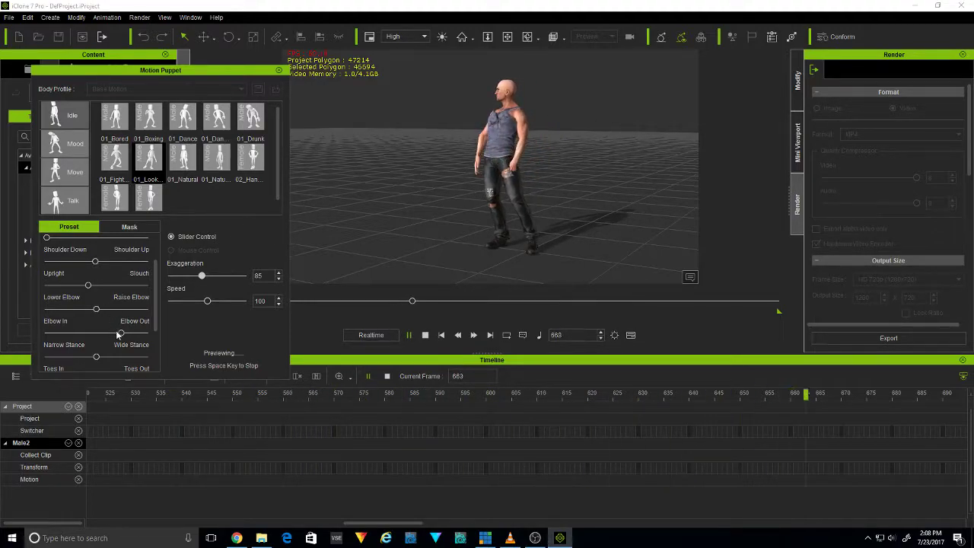
left_click_drag(120, 334, 125, 332)
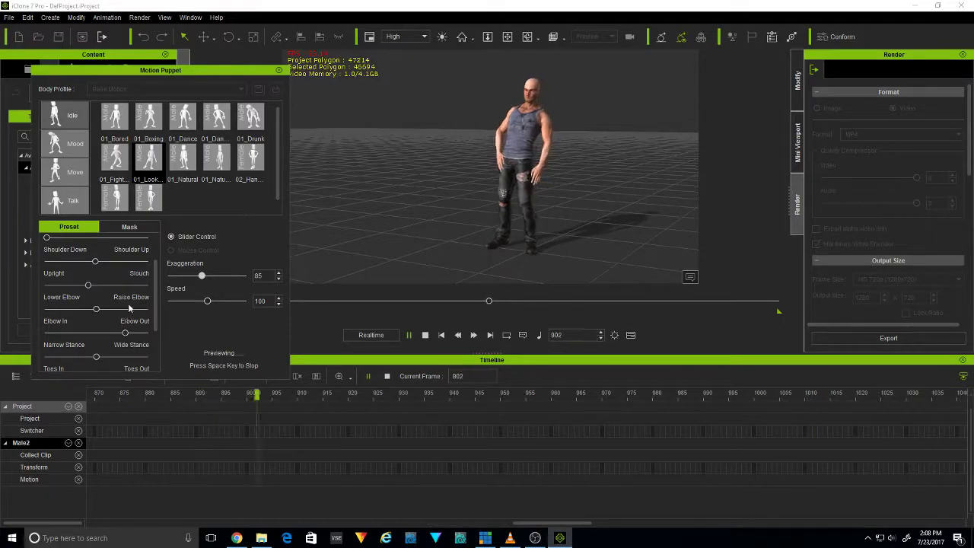
left_click_drag(97, 310, 119, 310)
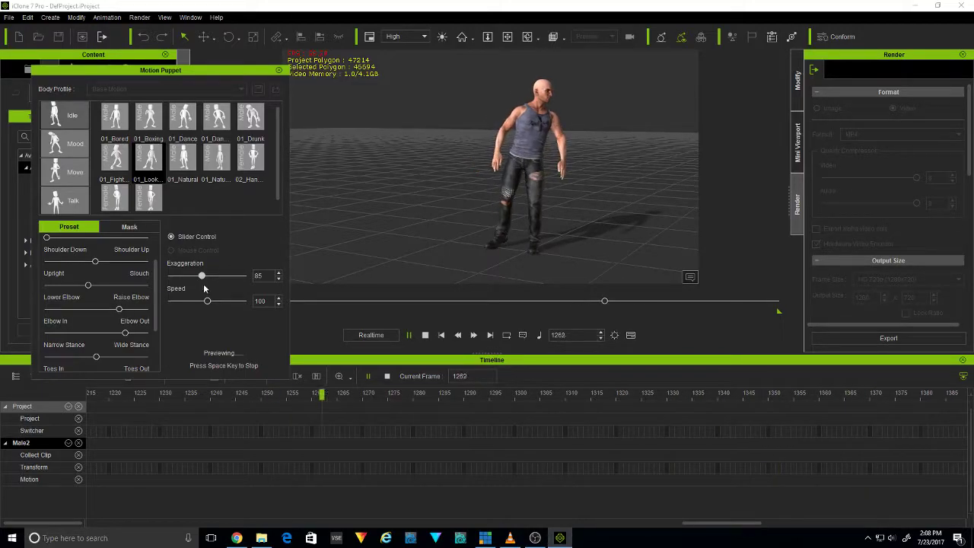
left_click_drag(201, 276, 236, 278)
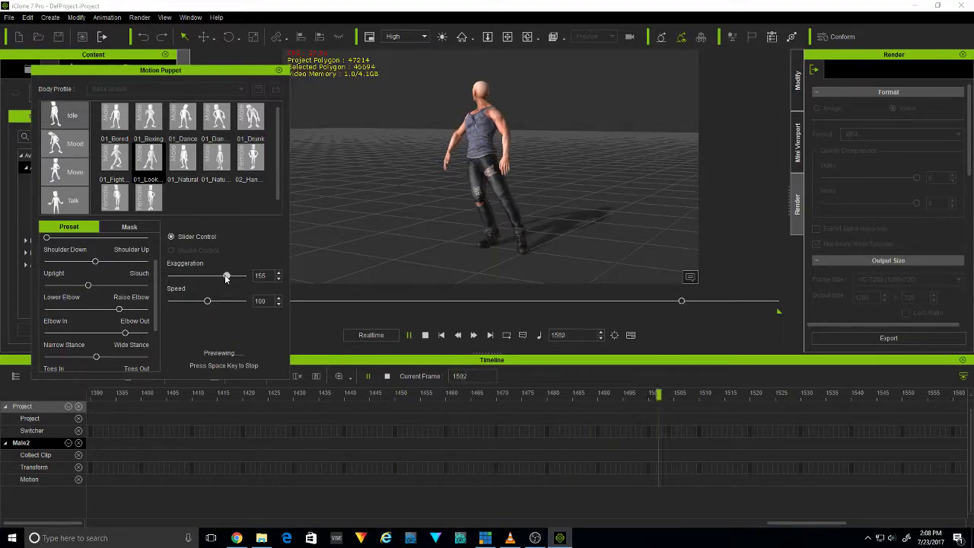
Loosen the neck slightly, try full Energetic and settle just above neutral, return Elbow In/Out to near neutral, and stop the preview
left_click_drag(155, 321, 154, 364)
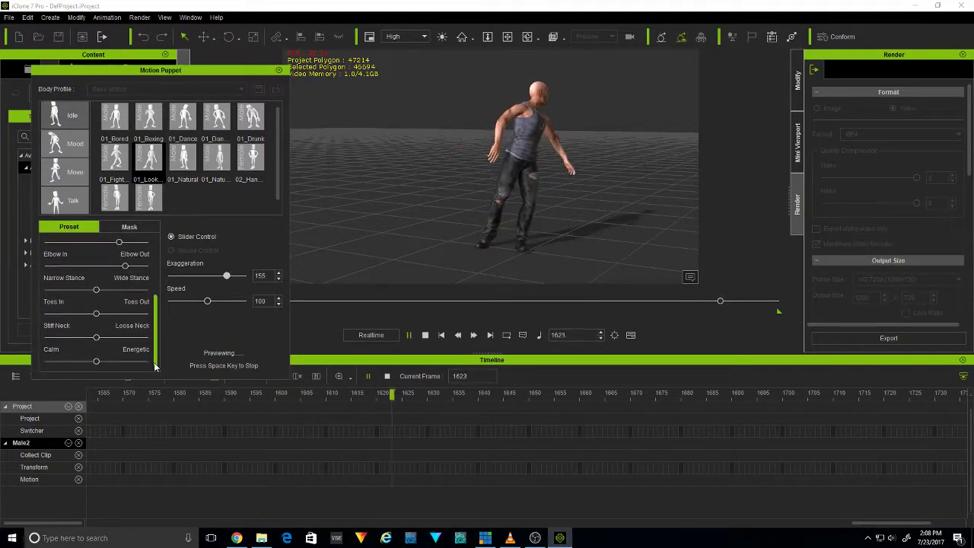
left_click_drag(97, 338, 123, 338)
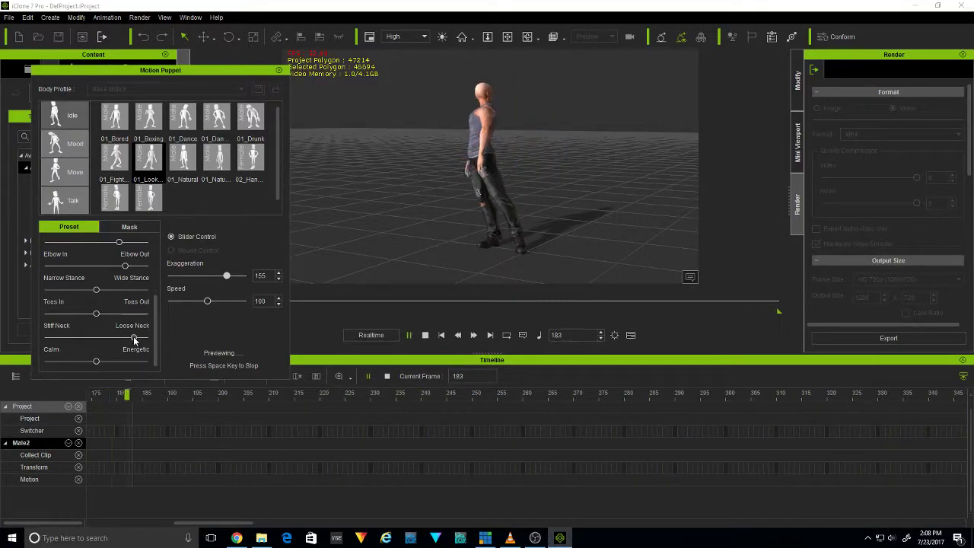
left_click_drag(135, 339, 116, 341)
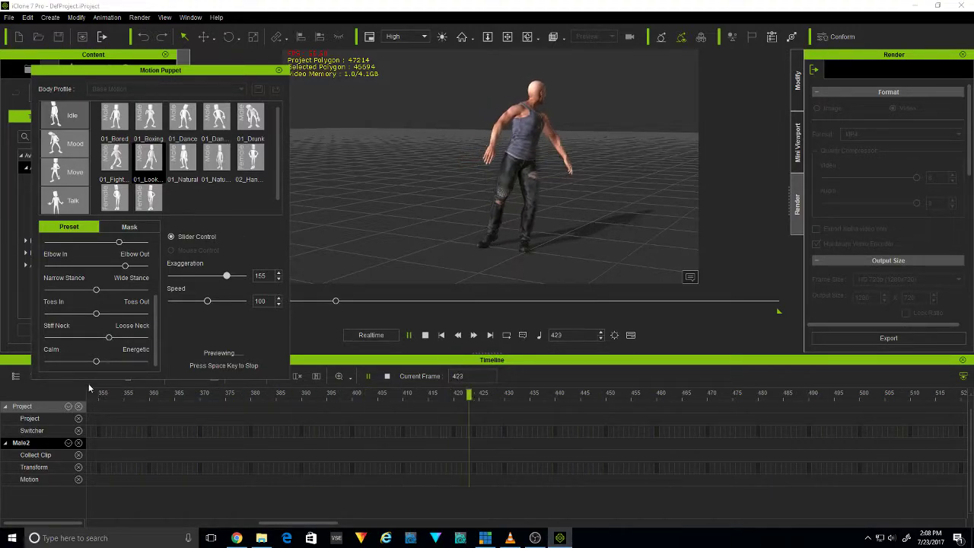
left_click_drag(96, 362, 148, 362)
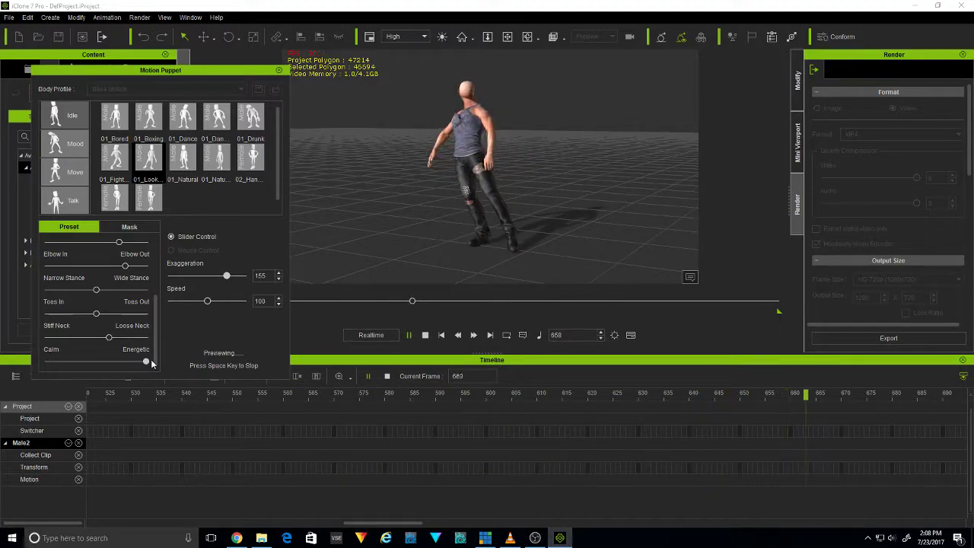
left_click_drag(149, 361, 99, 367)
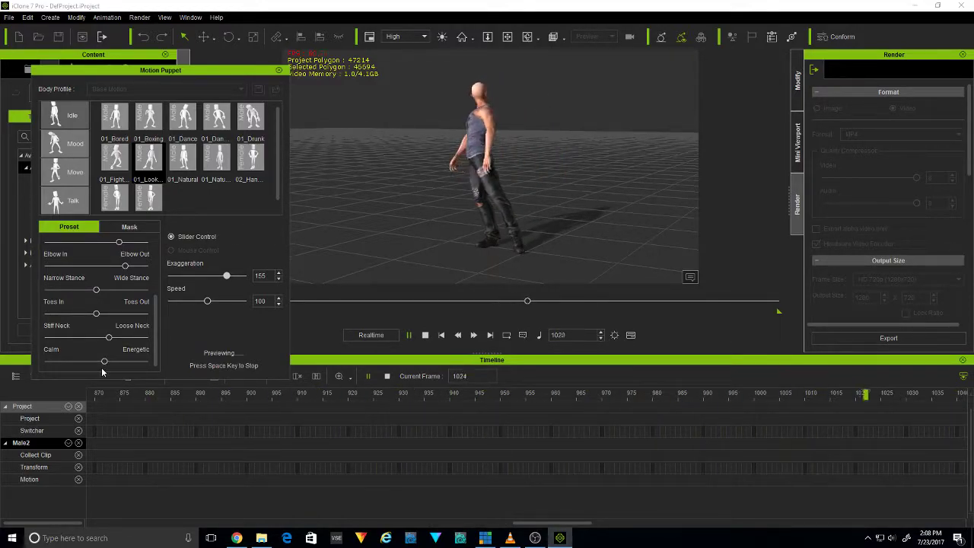
left_click_drag(125, 265, 93, 272)
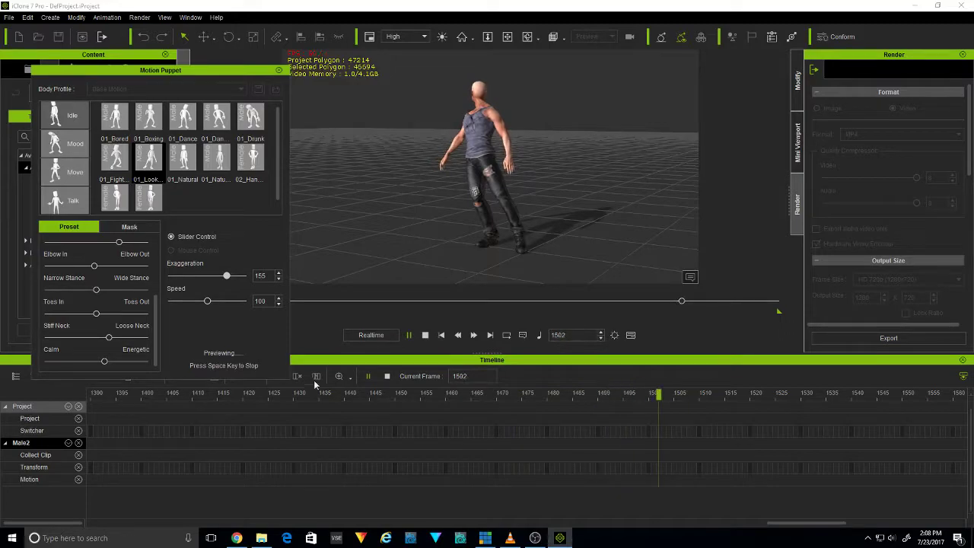
key("space")
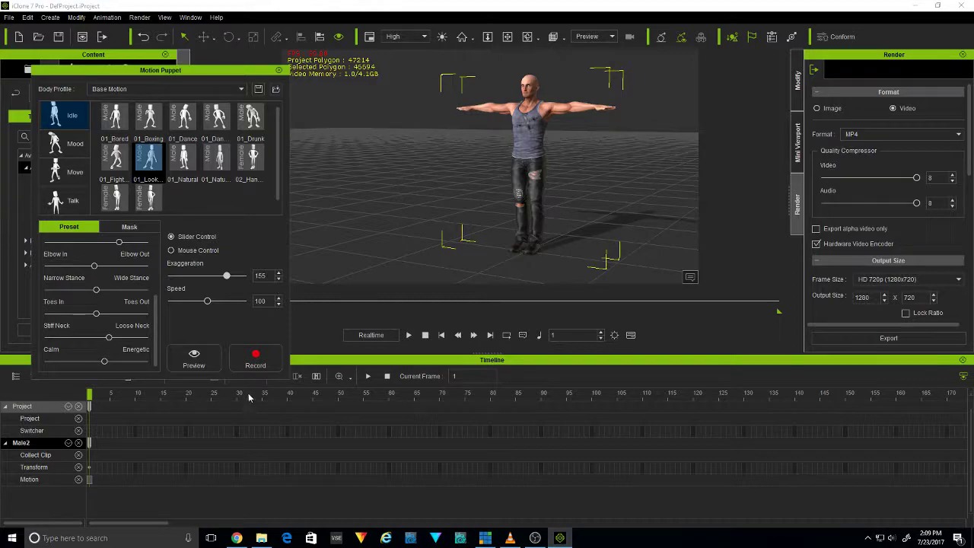
Record the adjusted look motion on the character from frame 1 to about frame 517
left_click(255, 367)
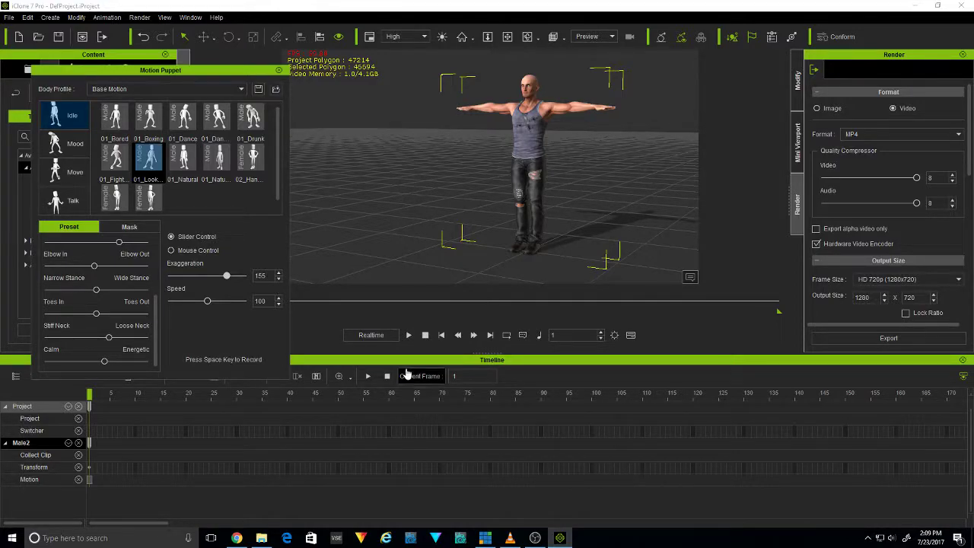
key("space")
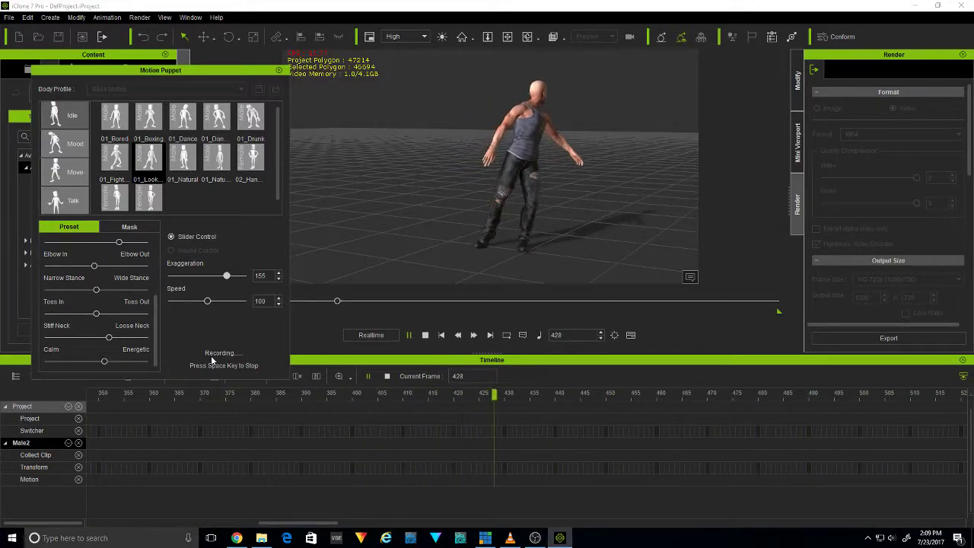
key("space")
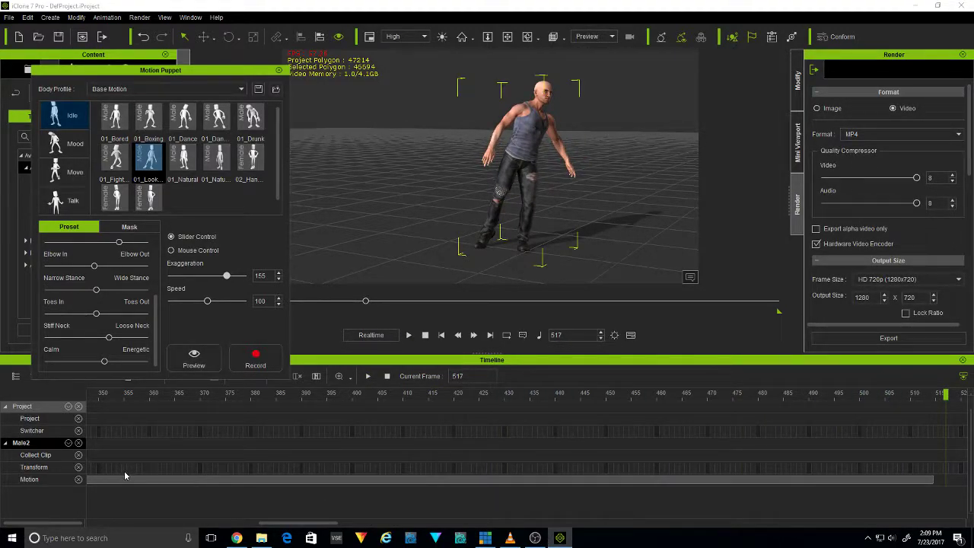
Select and scrub through the recorded puppet clip, show its full length in the timeline, and park the playhead just past its end at frame 526
left_click(451, 484)
left_click_drag(453, 398, 809, 395)
left_click_drag(677, 395, 830, 395)
left_click_drag(632, 392, 112, 417)
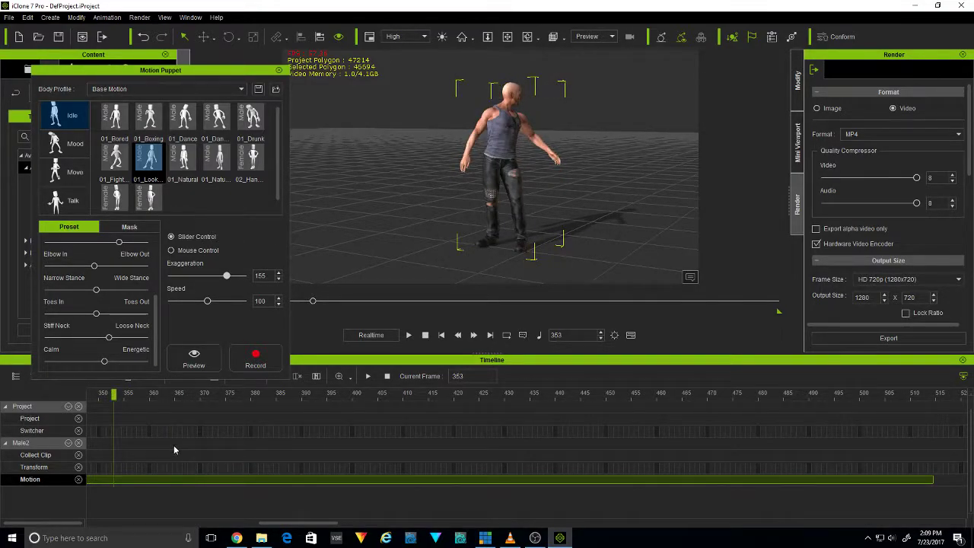
scroll(161, 432, "down", 10)
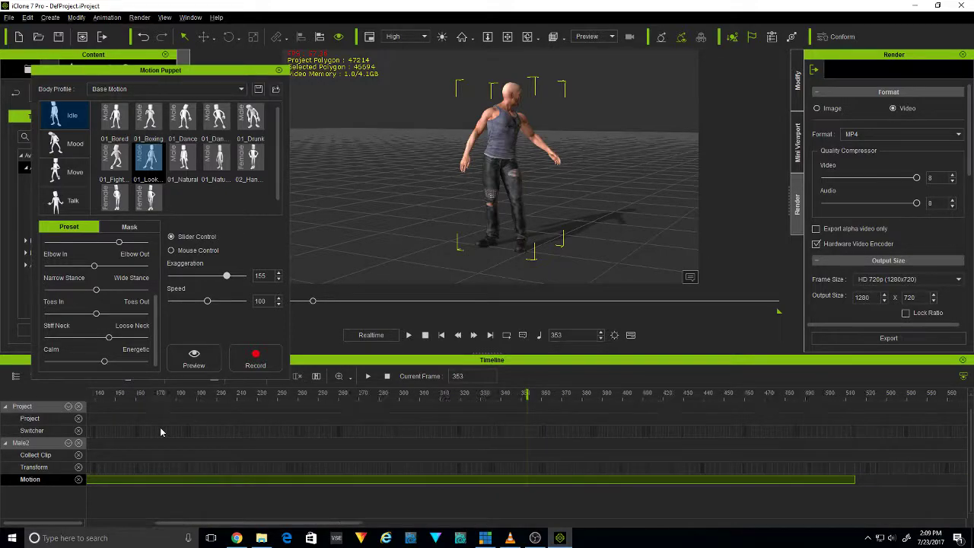
scroll(161, 433, "up", 3)
scroll(161, 432, "down", 3)
scroll(161, 432, "up", 3)
scroll(161, 432, "down", 3)
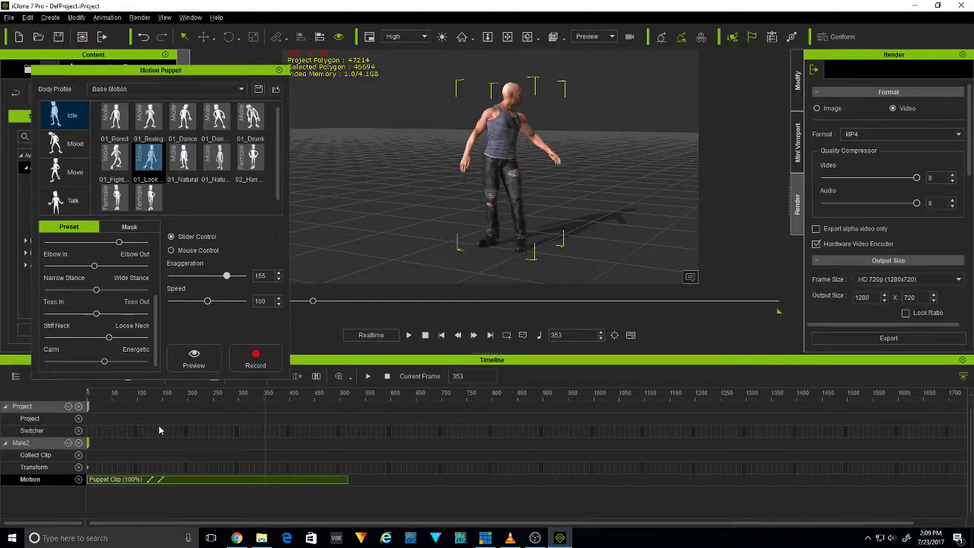
scroll(159, 423, "up", 3)
scroll(158, 424, "down", 3)
left_click_drag(258, 395, 356, 417)
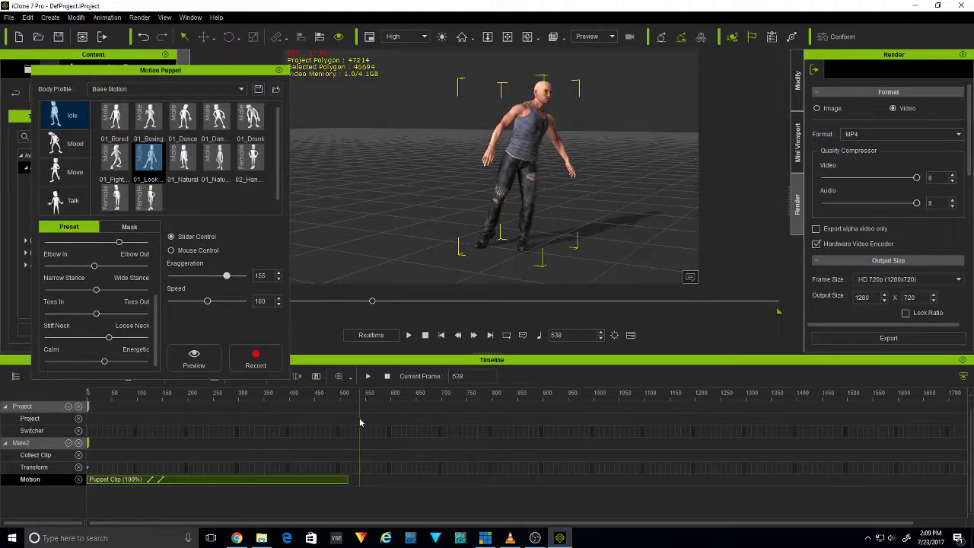
mouse_move(356, 422)
left_mouse_down()
mouse_move(253, 414)
mouse_move(351, 417)
left_mouse_up()
Mask out the head on the Motion Puppet's body figure, and return to the preset sliders
left_click(134, 229)
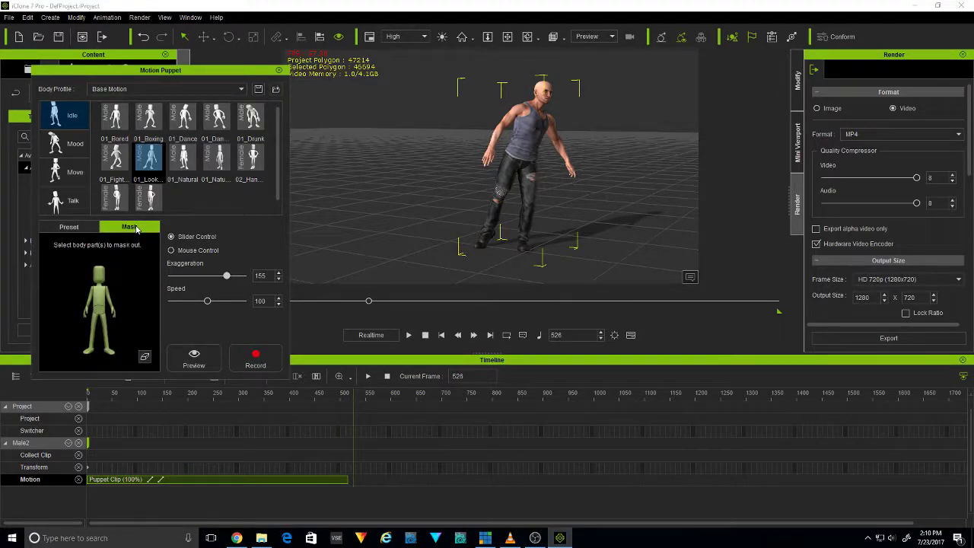
left_click(99, 272)
left_click(84, 227)
left_click(132, 227)
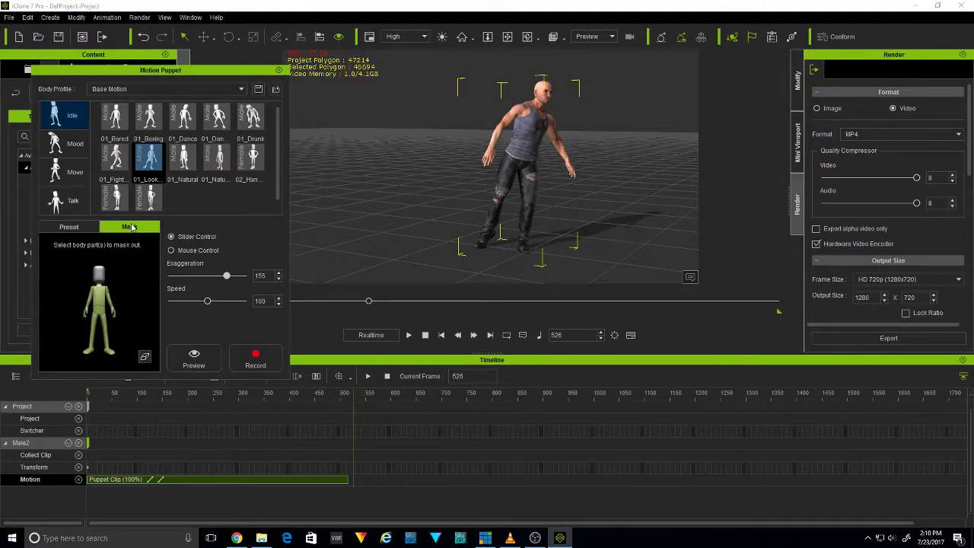
left_click(72, 228)
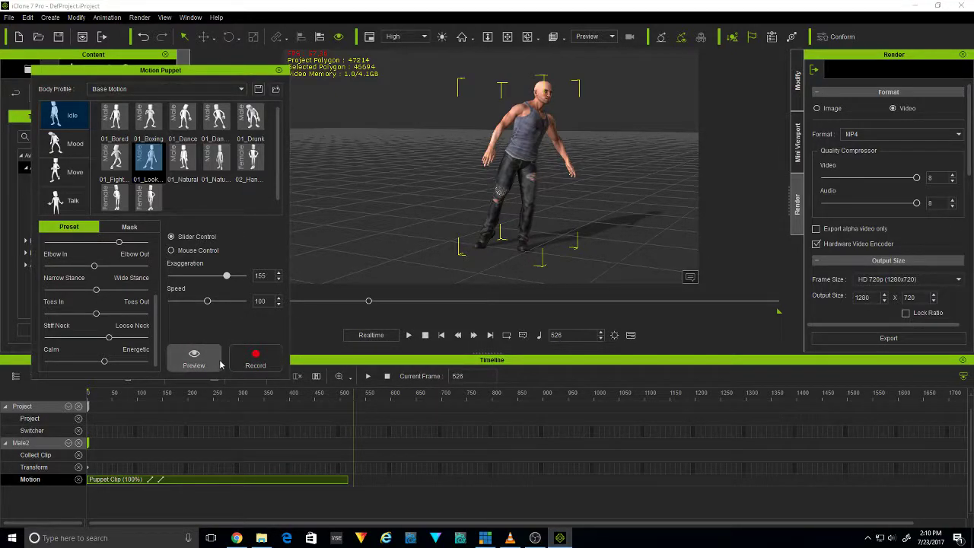
Preview the head-masked motion from frame 526, and stop the preview
left_click(195, 357)
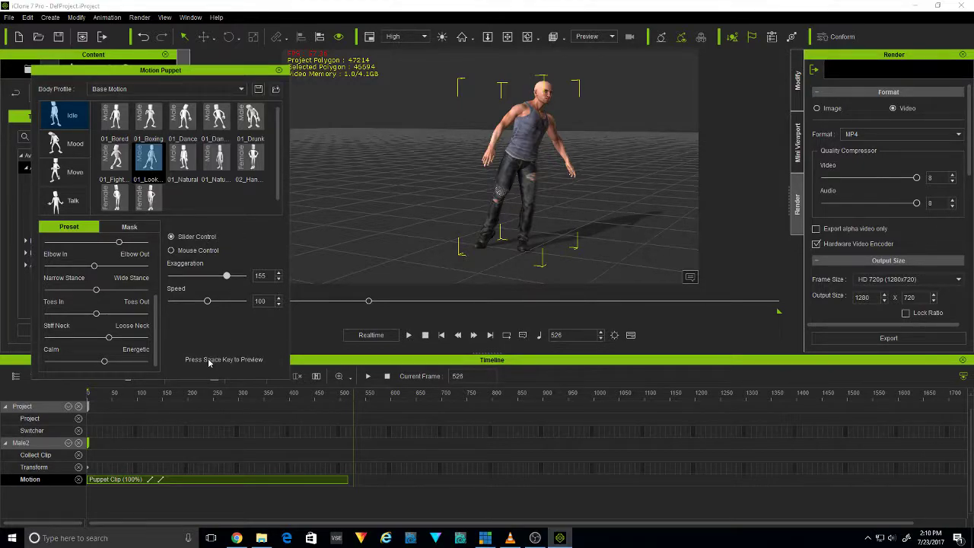
key("space")
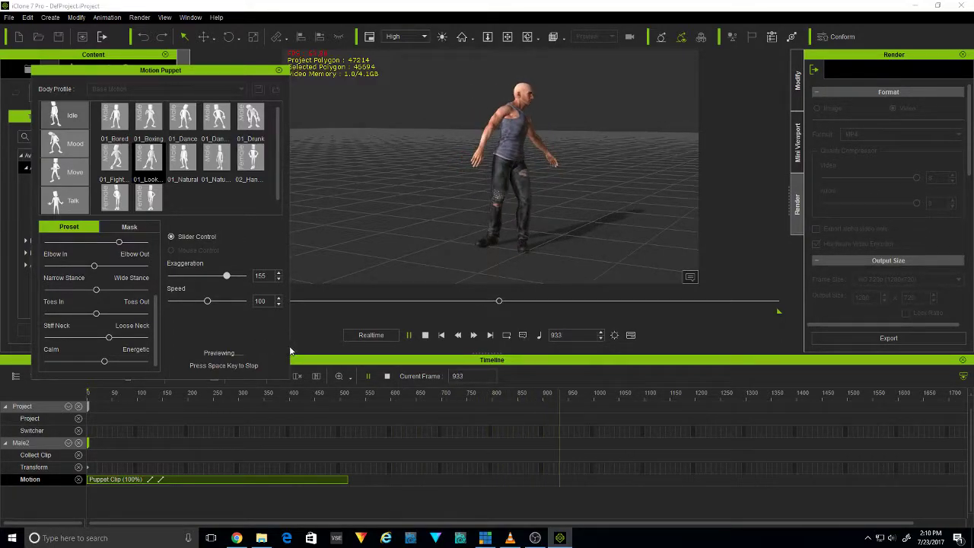
left_click(425, 335)
left_click(423, 335)
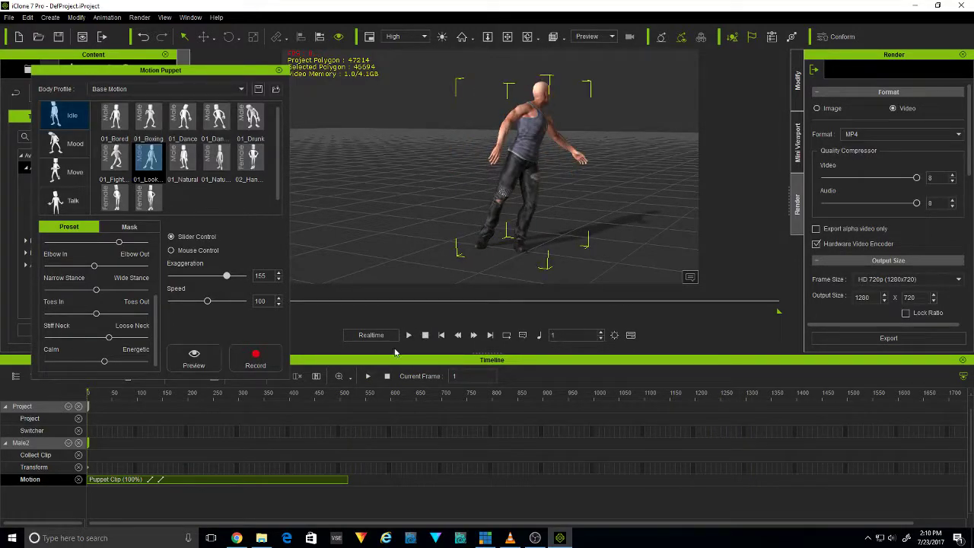
Record a second puppet clip from frame 531 to about frame 889, with Exaggeration reduced to 118
left_click(354, 398)
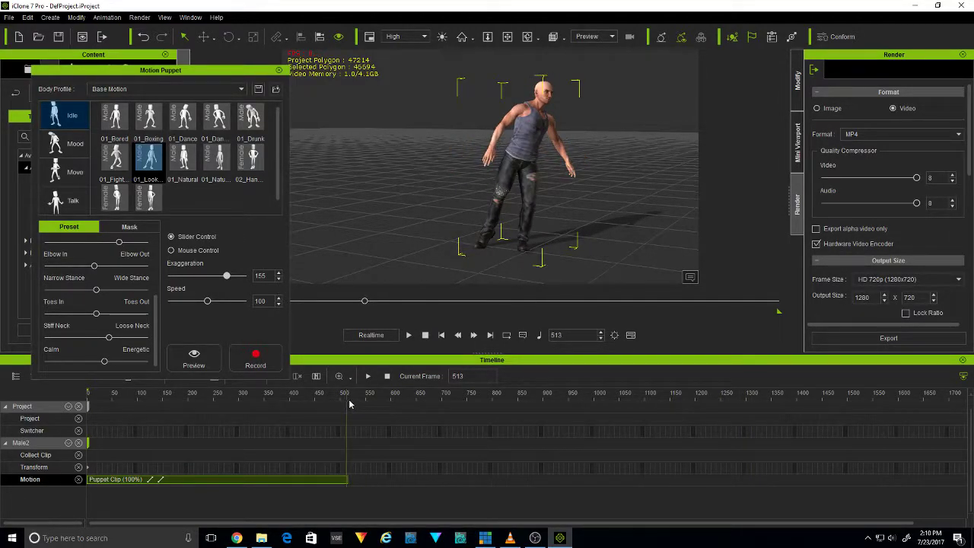
left_click(249, 354)
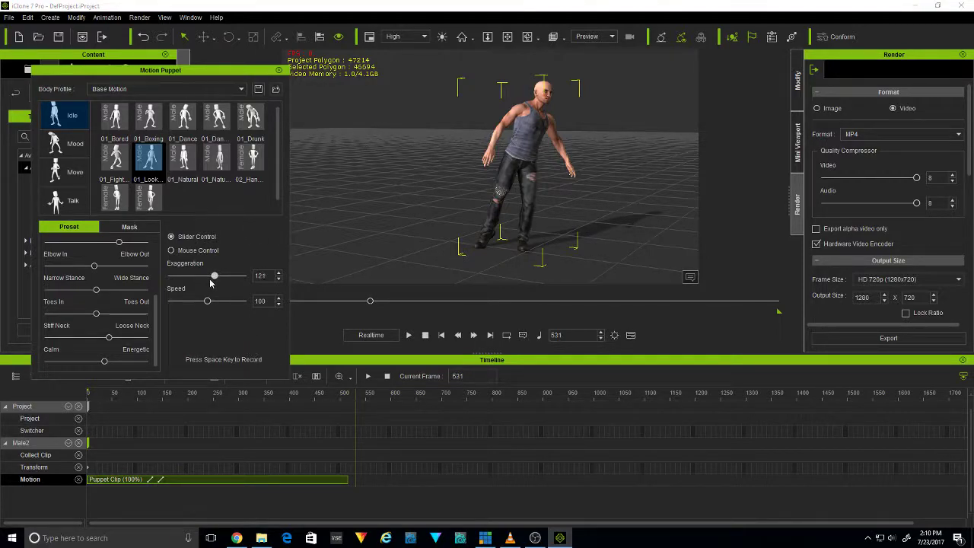
key("space")
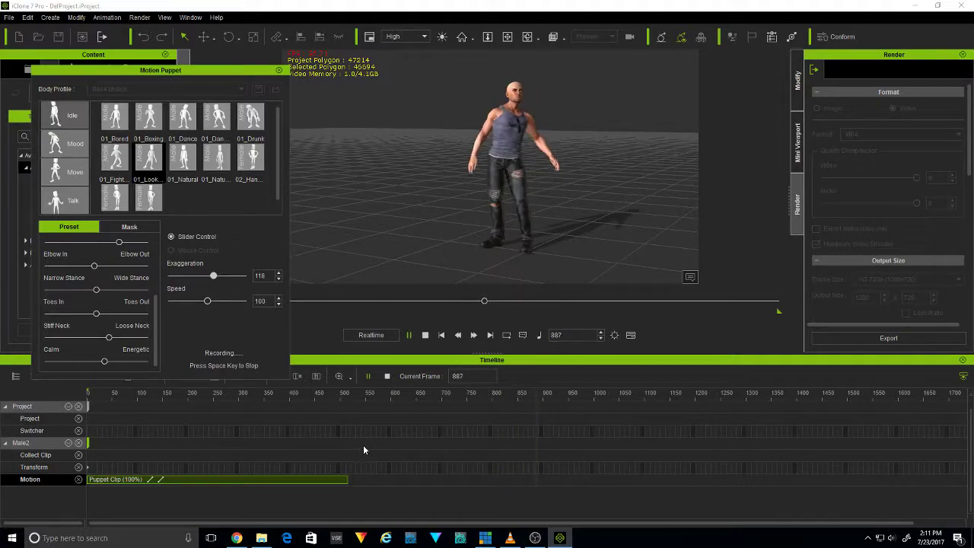
key("space")
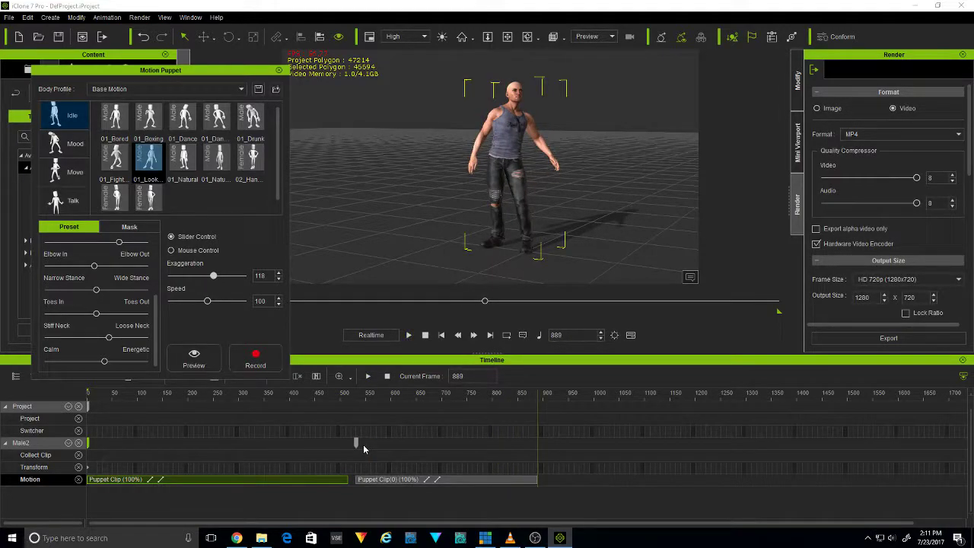
Scrub across the junction of the two puppet clips, and move the second clip to start at about frame 950
left_click(412, 395)
key("space")
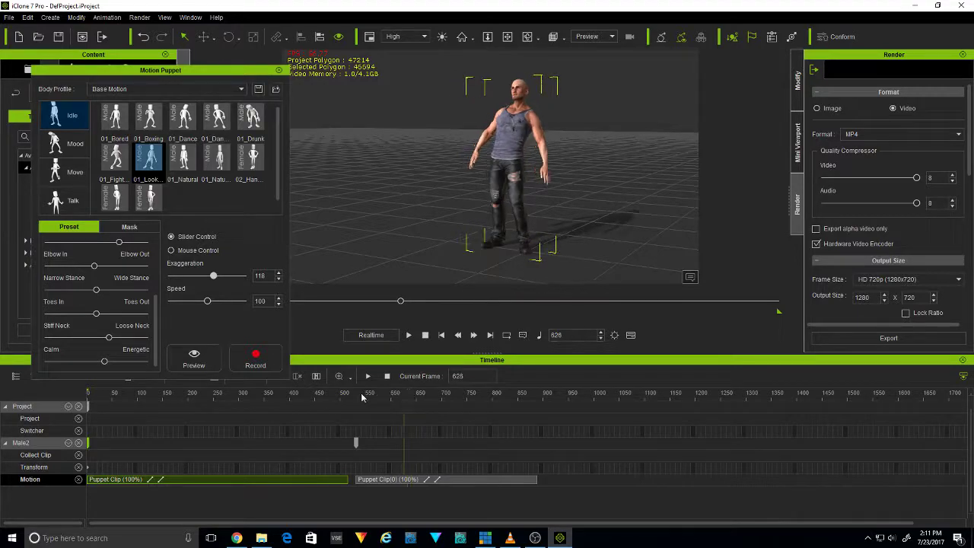
left_click_drag(452, 402, 306, 414)
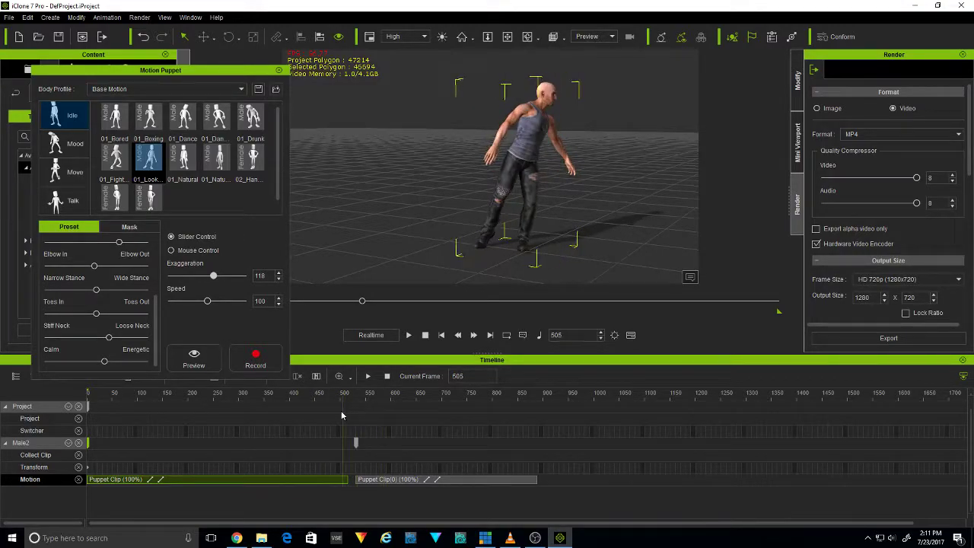
left_click(392, 480)
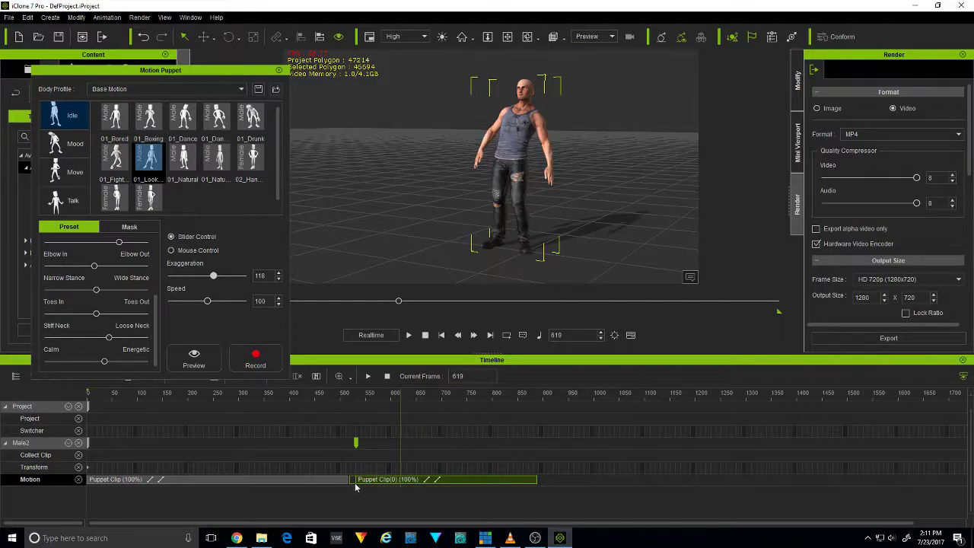
left_click_drag(368, 484, 587, 484)
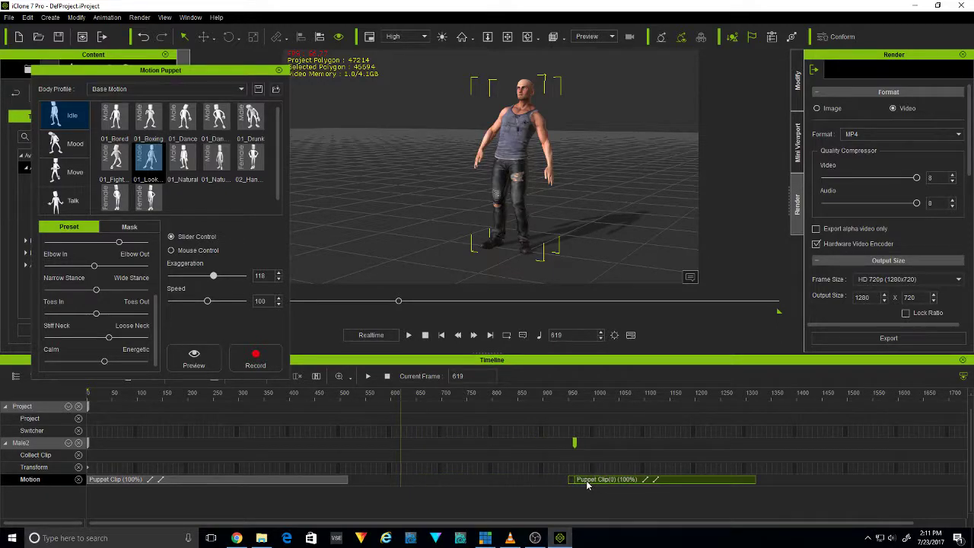
Scrub back into the first clip, play the animation across the gap into the second clip, and stop playback
left_click_drag(388, 399, 341, 402)
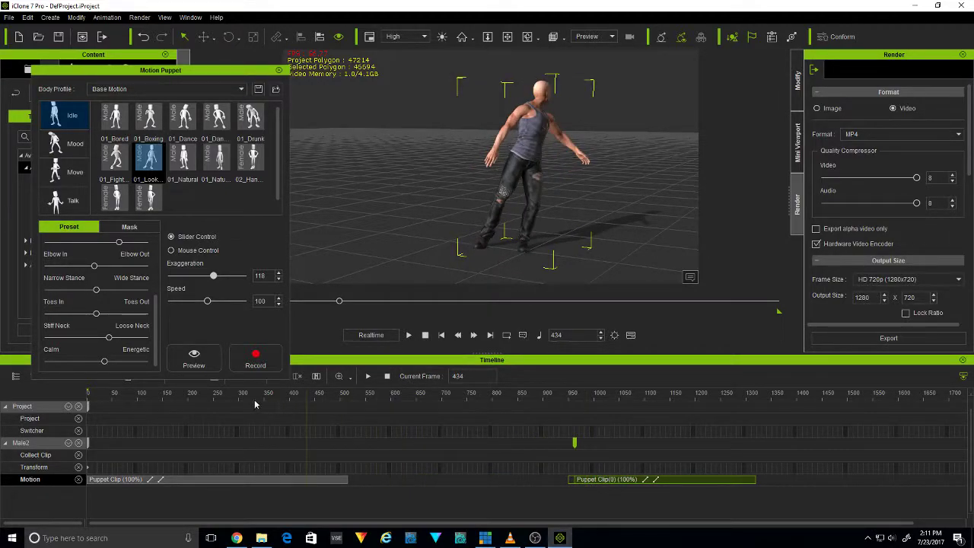
left_click(368, 376)
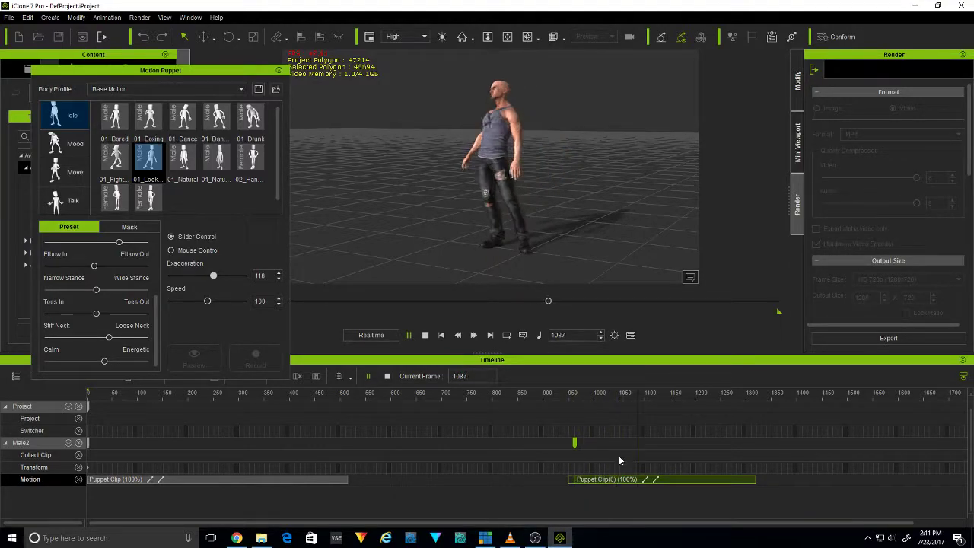
left_click(425, 334)
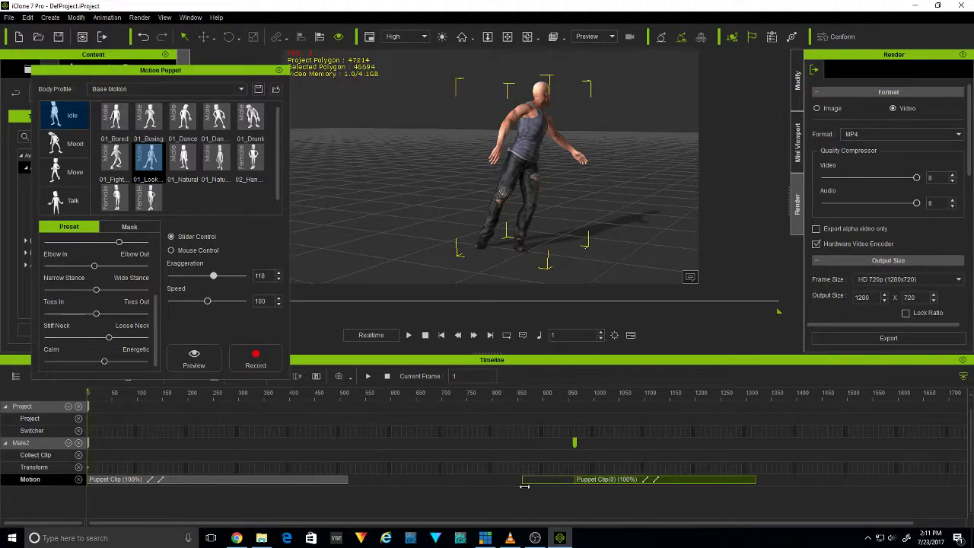
Move the second puppet clip to about frame 700, extend its transition back into the first clip, and play the blend from frame 447
left_click_drag(594, 485, 464, 484)
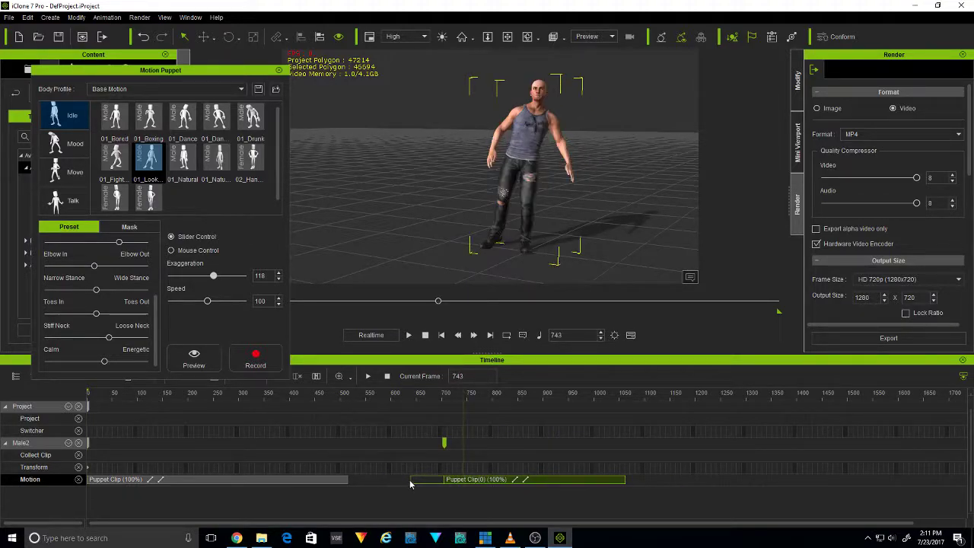
left_click(413, 482)
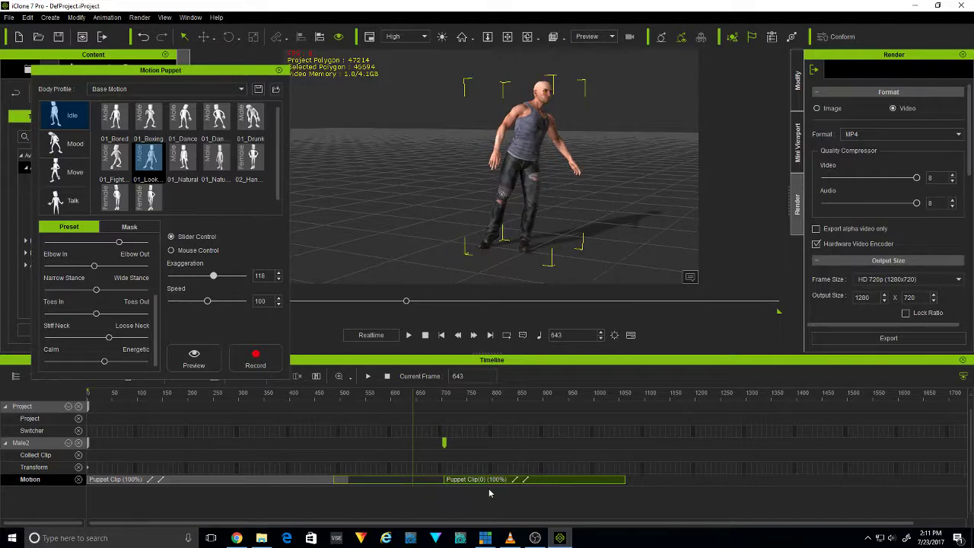
left_click(314, 396)
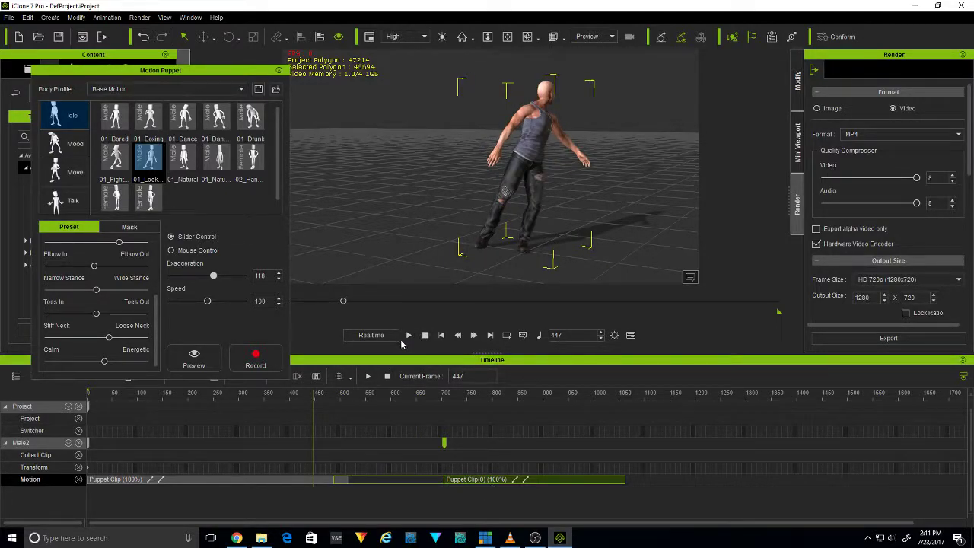
left_click(409, 335)
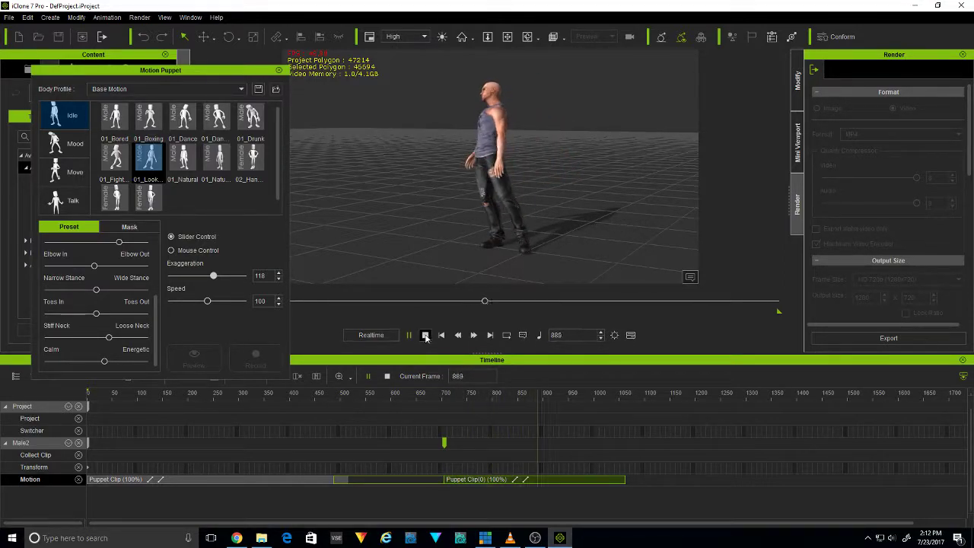
Move the second clip to about frame 510 so its transition slightly overlaps the first clip, and play the junction from about frame 469
mouse_move(362, 479)
left_mouse_down()
mouse_move(476, 483)
mouse_move(382, 485)
left_mouse_up()
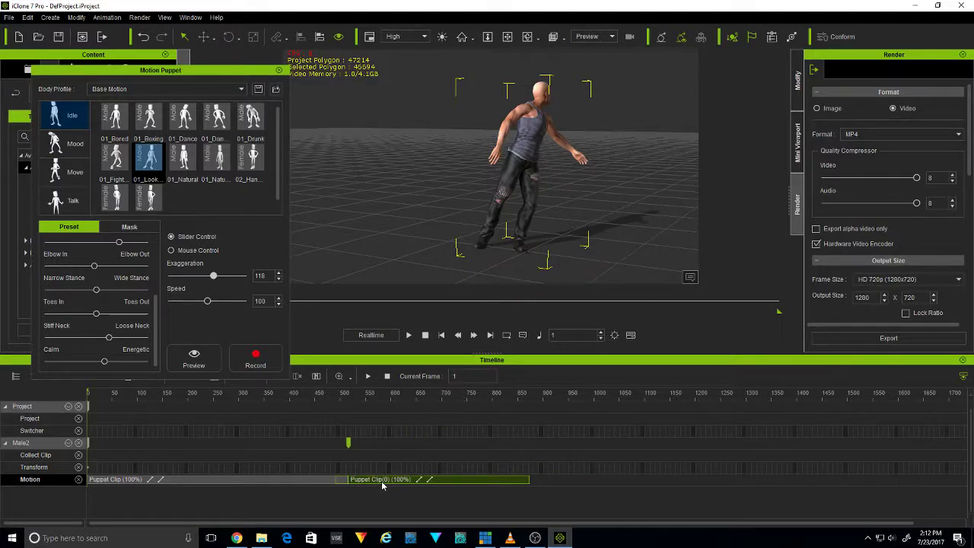
left_click(382, 485)
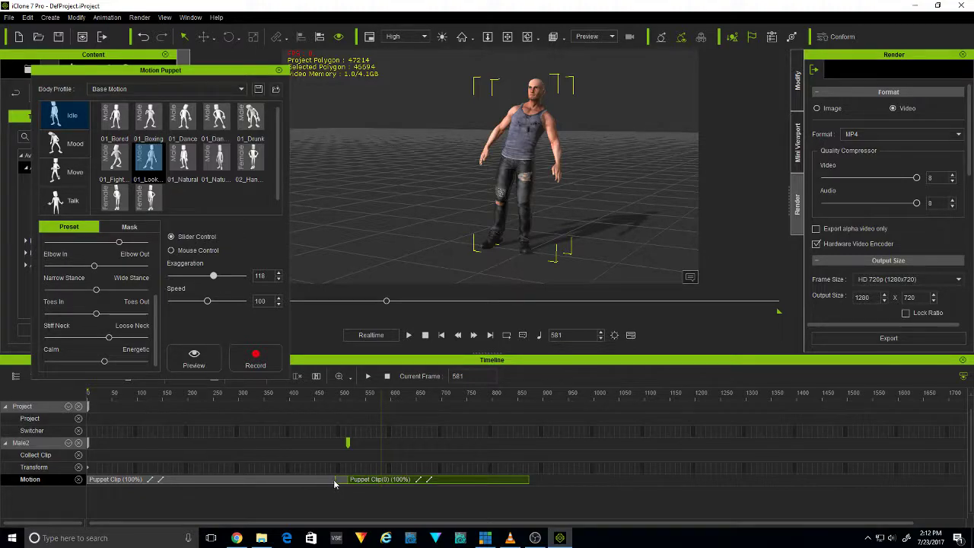
left_click(327, 394)
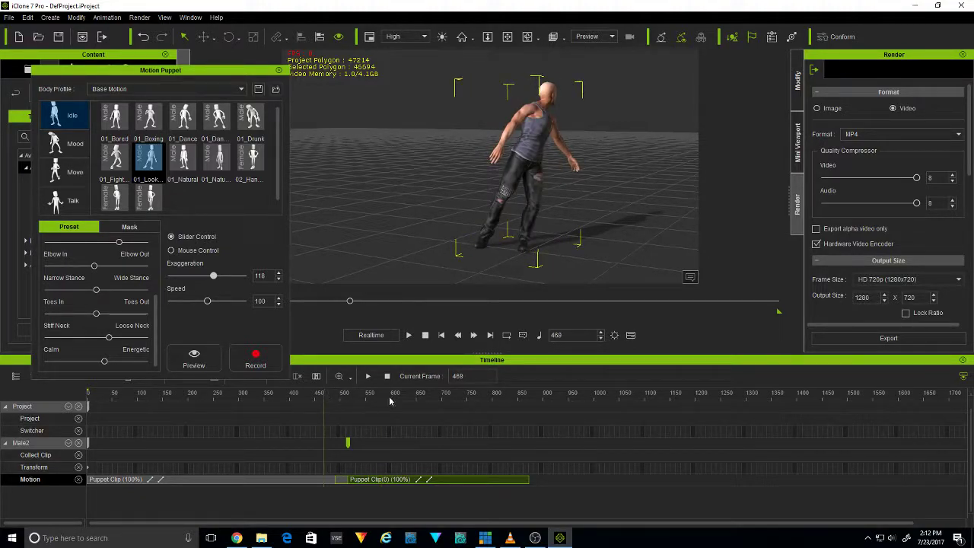
key("space")
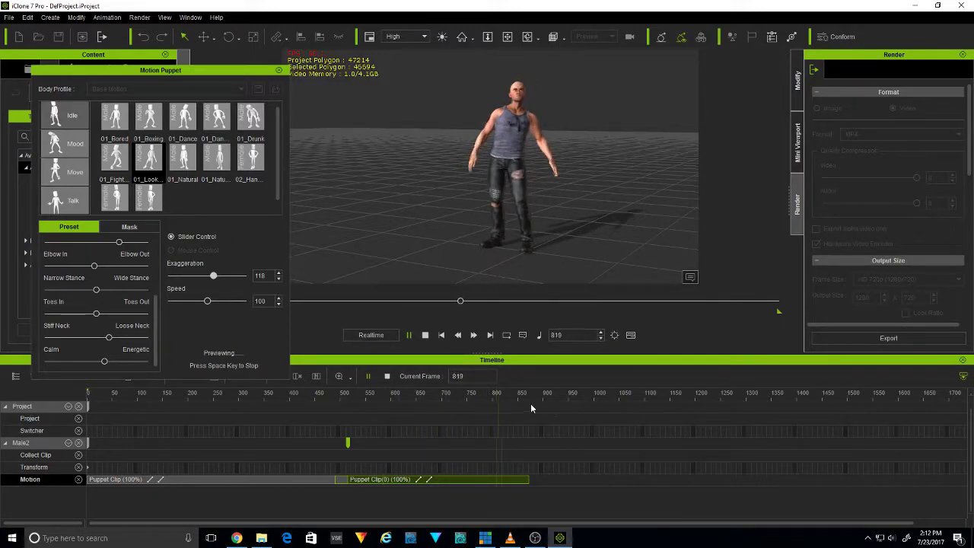
left_click(425, 336)
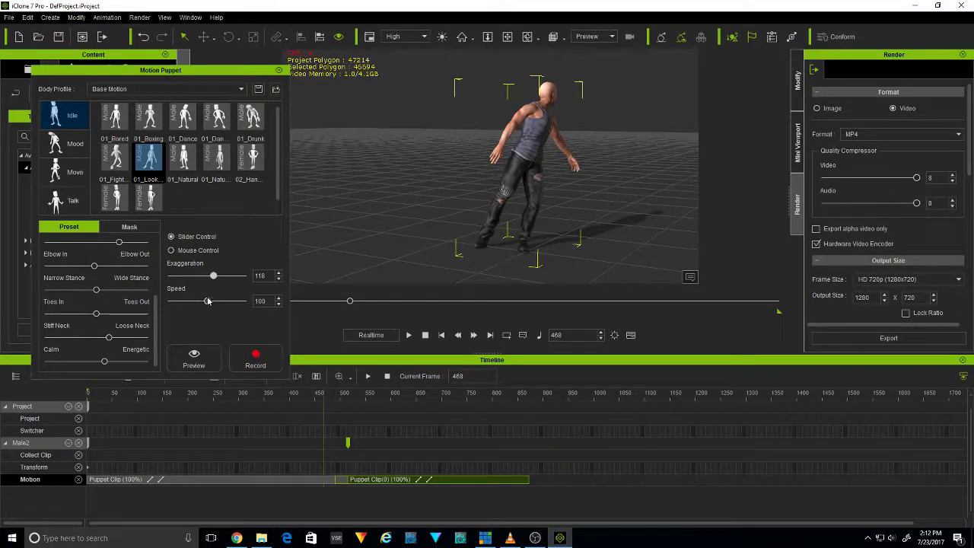
Close the Motion Puppet and move the second clip to start at about frame 600
left_click(280, 71)
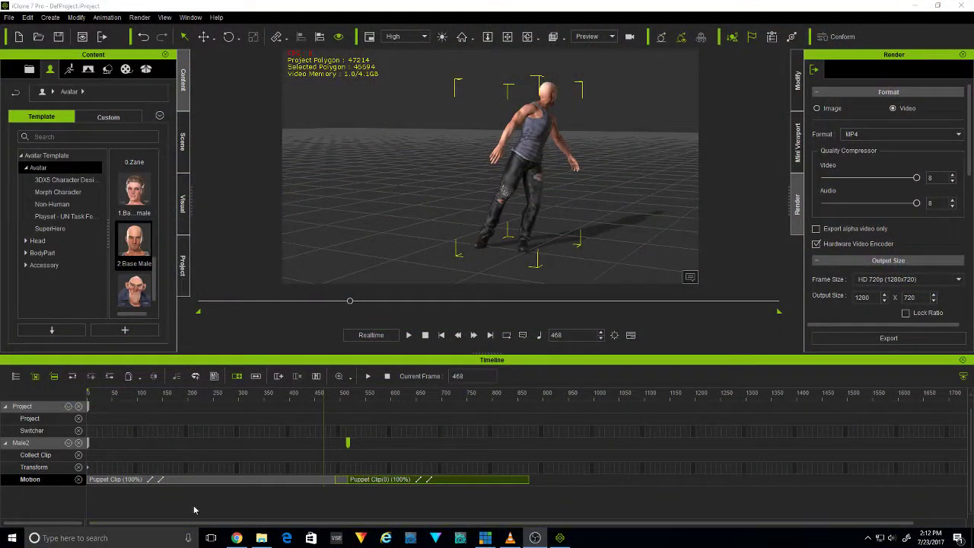
left_click_drag(325, 393, 390, 411)
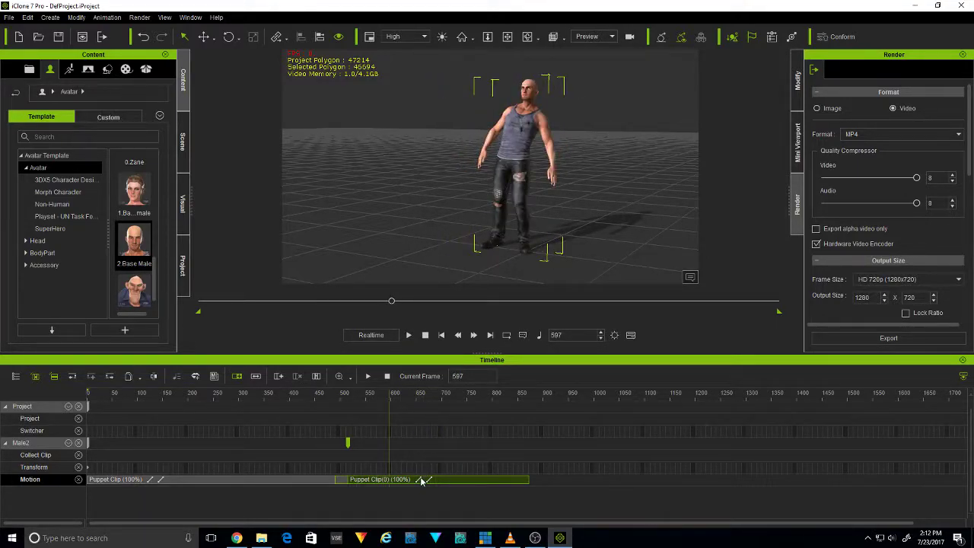
left_click_drag(423, 484, 468, 482)
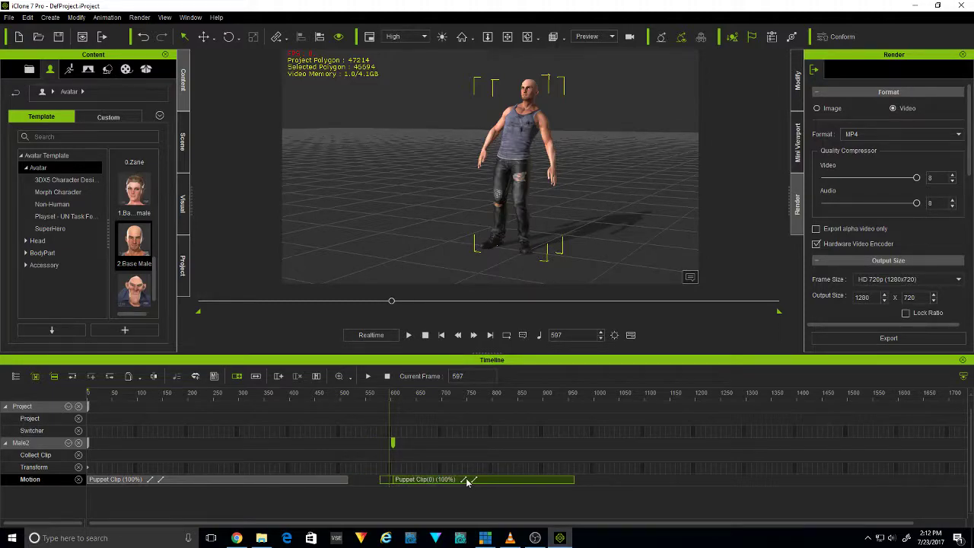
Reverse the second puppet clip, play it from frame 568, and stop playback
right_click(467, 481)
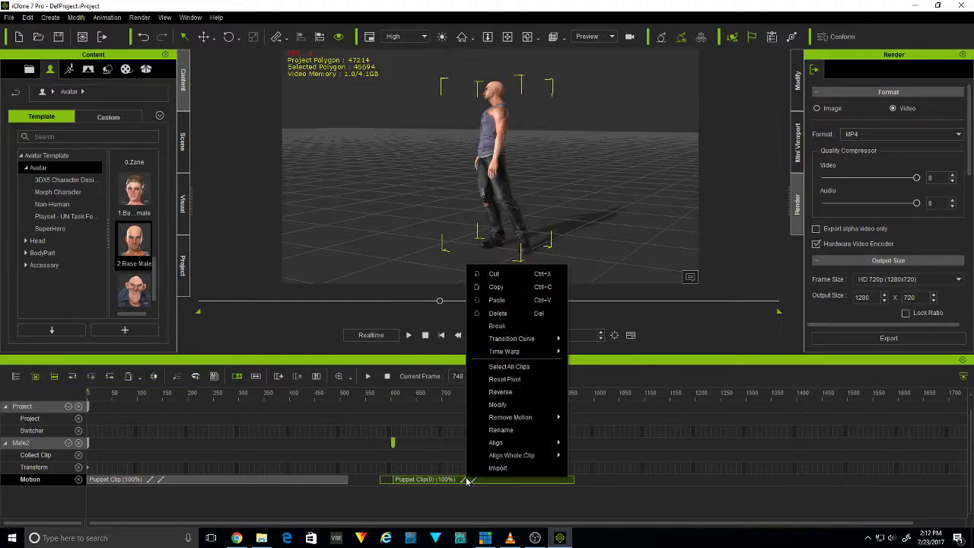
left_click(535, 392)
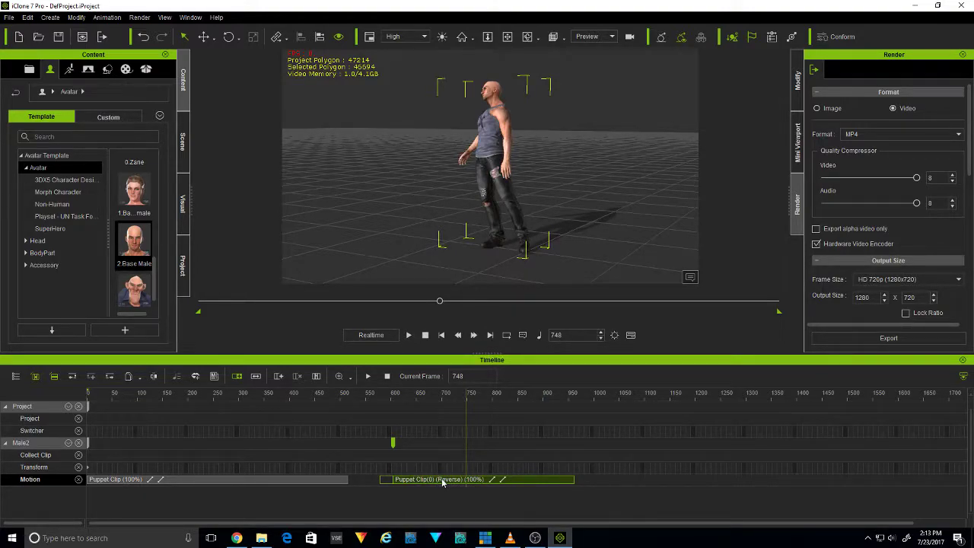
left_click(392, 395)
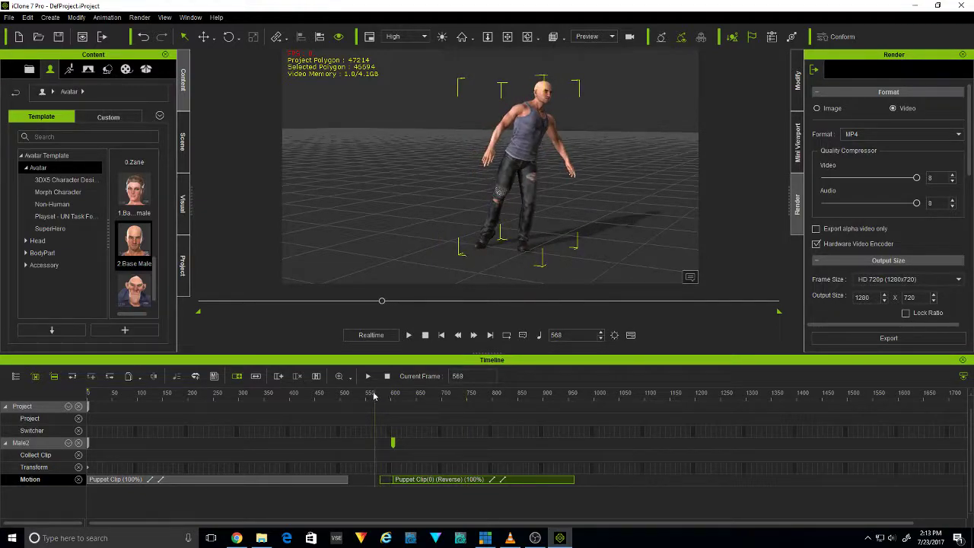
left_click(369, 376)
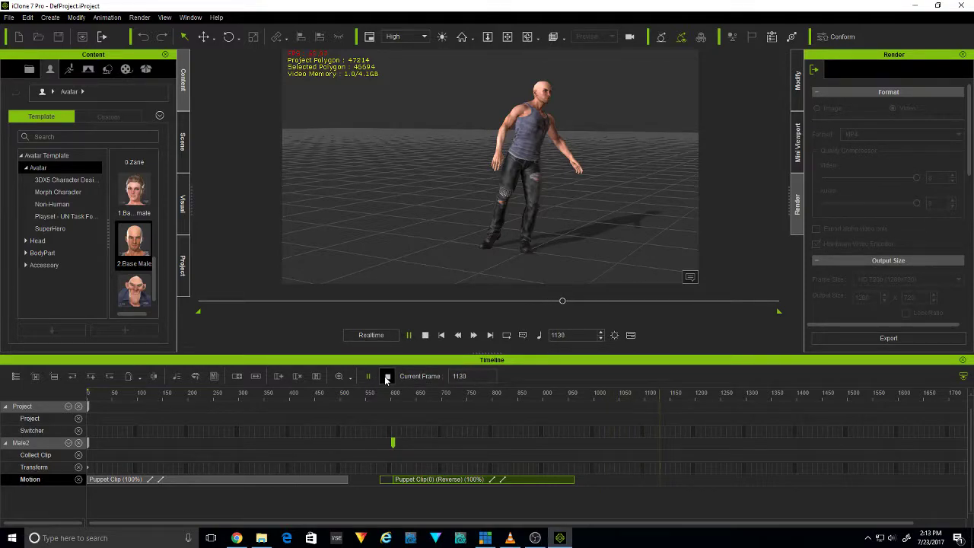
left_click(386, 376)
Move the second clip back to about frame 512, overlapping the first clip's end, and play the junction from frames 427 and 314
left_click_drag(392, 488, 368, 489)
left_click(307, 392)
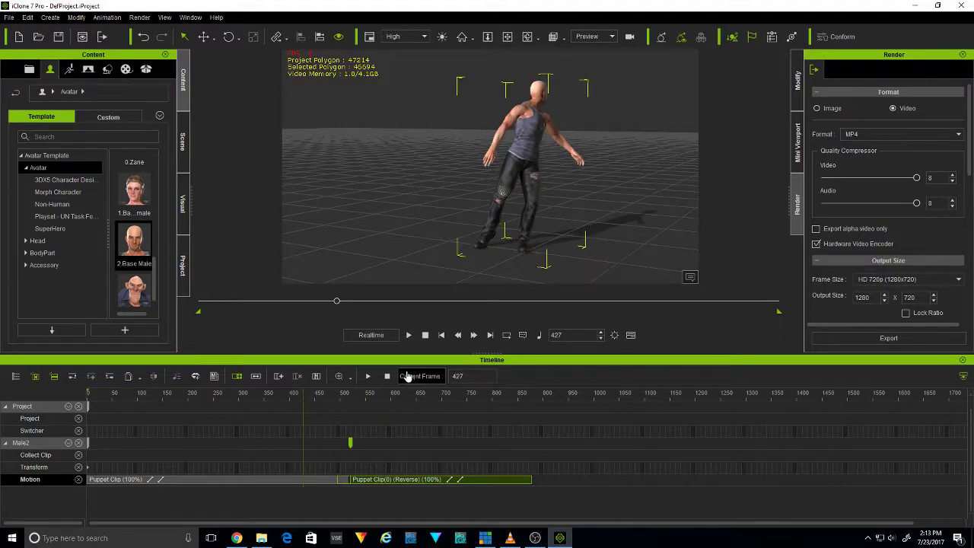
left_click(366, 377)
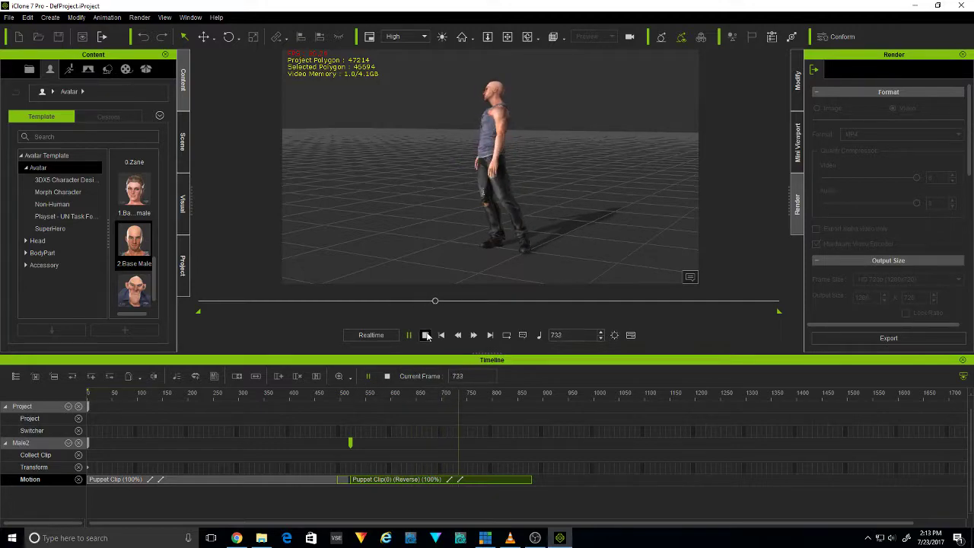
left_click(387, 375)
left_click(246, 398)
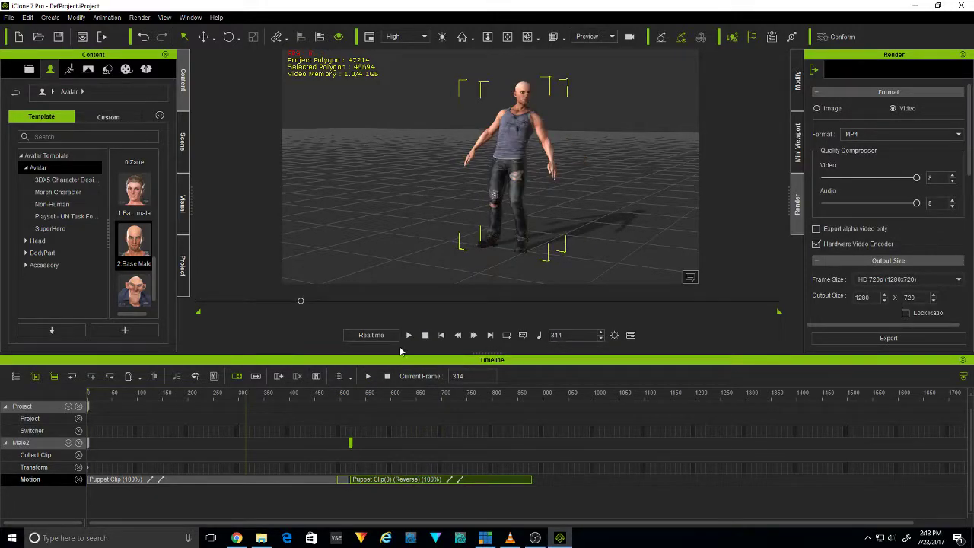
left_click(409, 335)
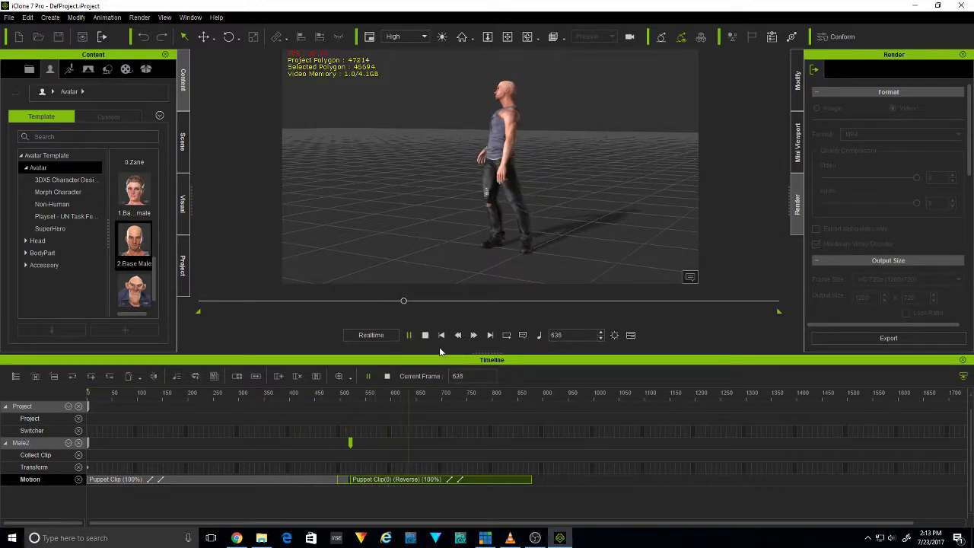
left_click(424, 335)
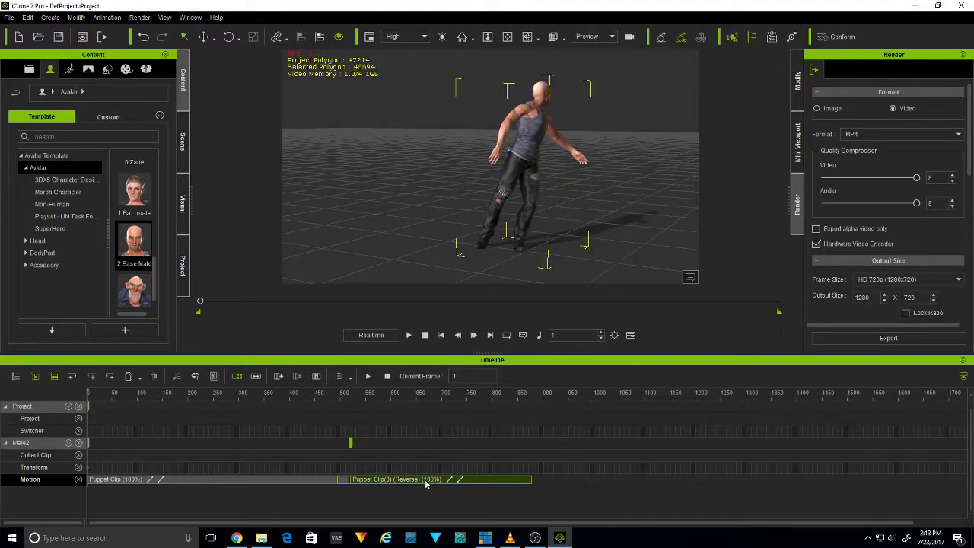
Reverse the second clip again to restore its original direction
right_click(426, 484)
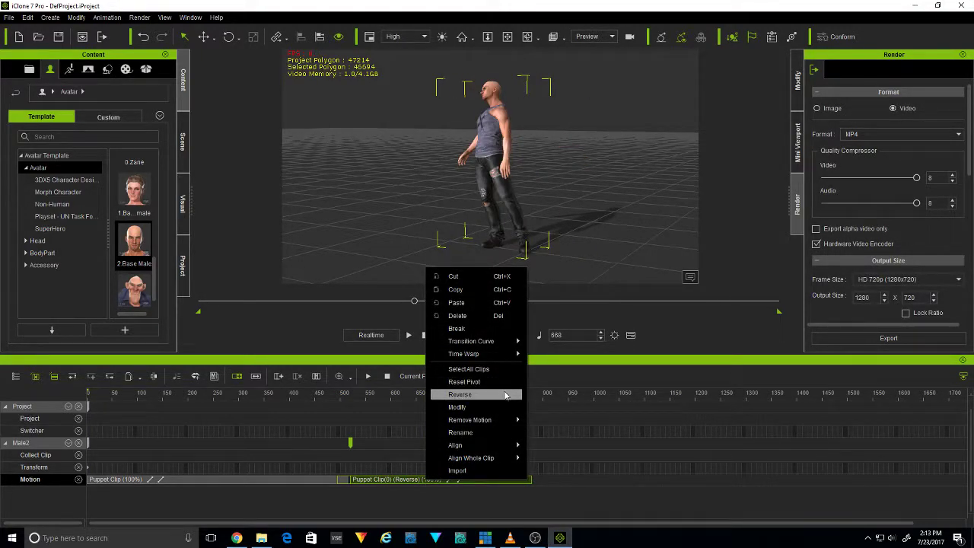
left_click(460, 394)
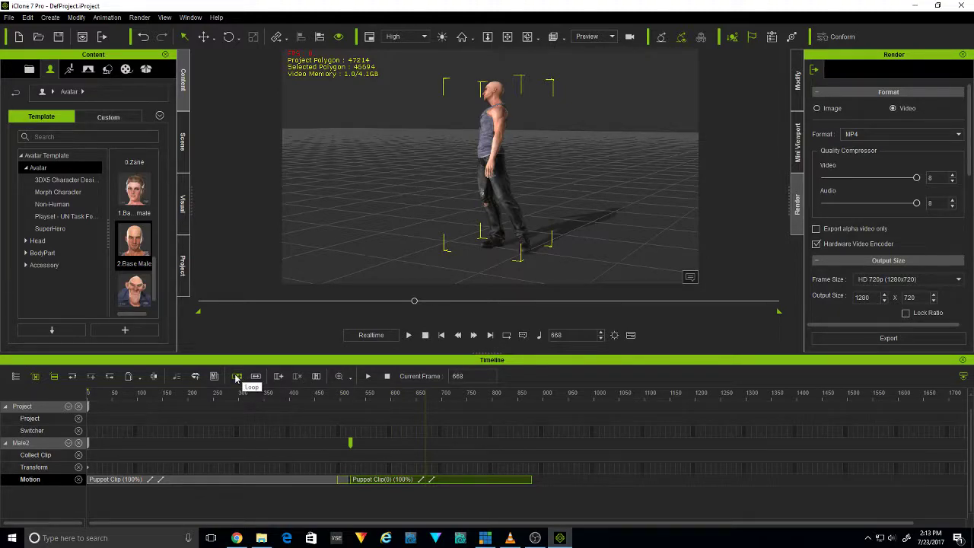
left_click(446, 482)
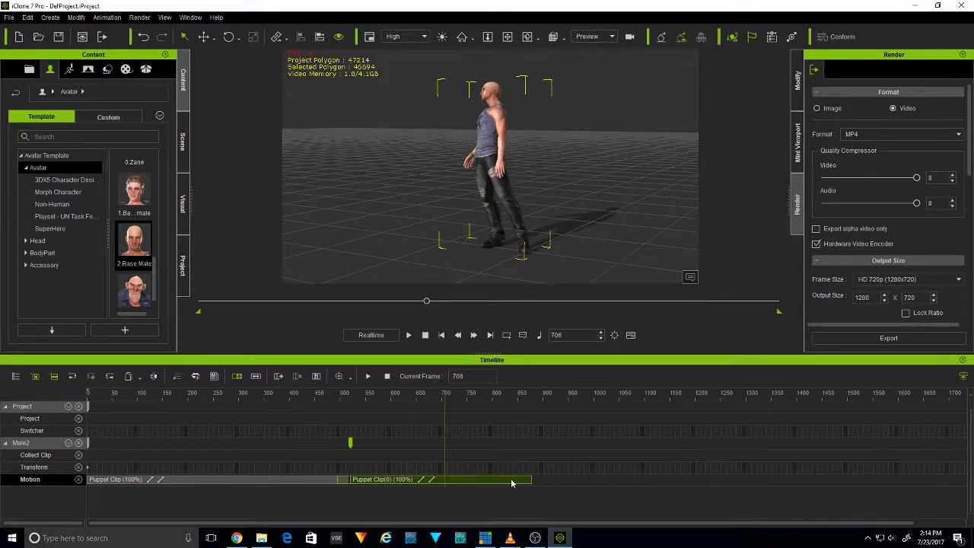
Loop the second clip out to about frame 1575, scrub across the repeat, and trim it back to a single cycle
left_click_drag(499, 482, 547, 479)
left_click(500, 484)
left_click_drag(623, 479, 732, 483)
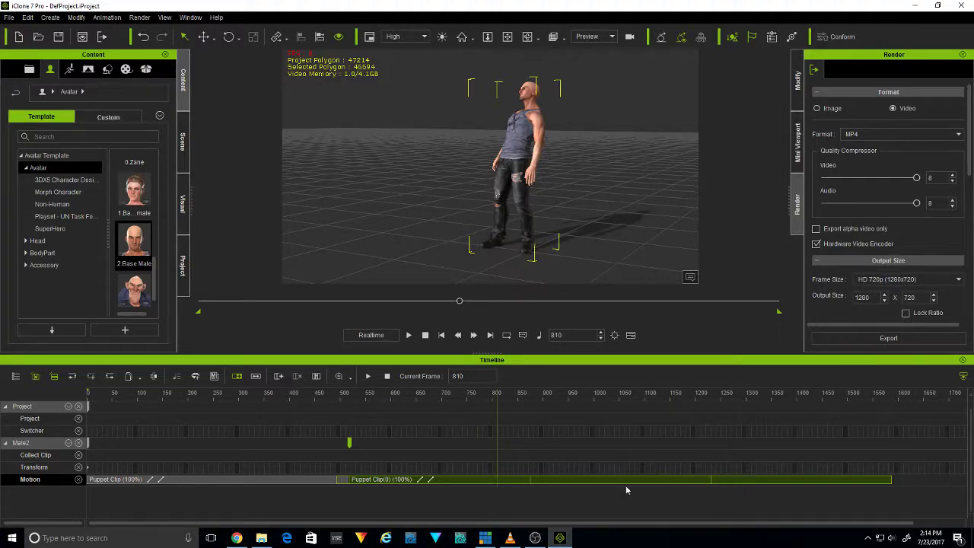
left_click_drag(511, 394, 518, 445)
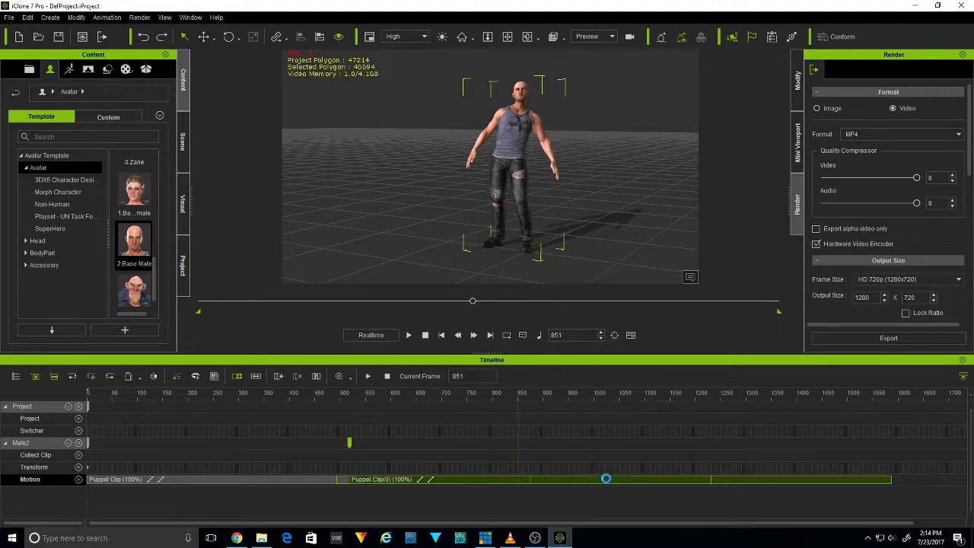
left_click(517, 482)
left_click_drag(500, 406, 441, 431)
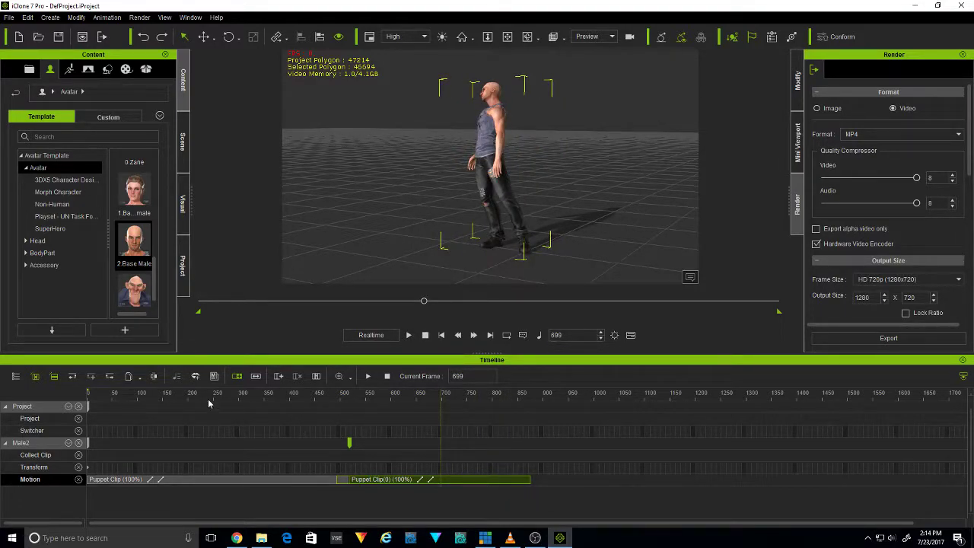
Switch clip editing from looping to speed, compress the second clip to 78% ending at frame 797, and play it from frame 501
left_click(257, 377)
left_click_drag(490, 480, 489, 481)
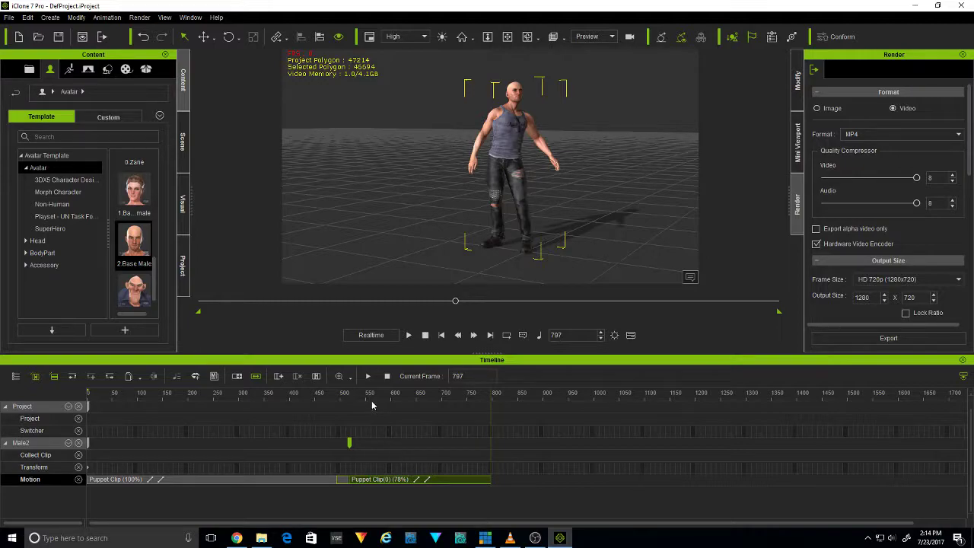
left_click_drag(367, 395, 345, 410)
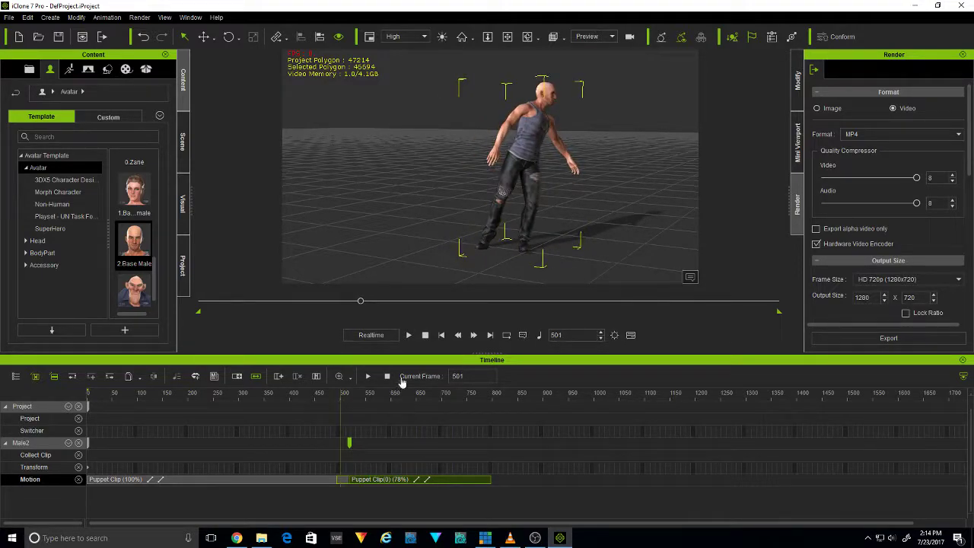
left_click(408, 336)
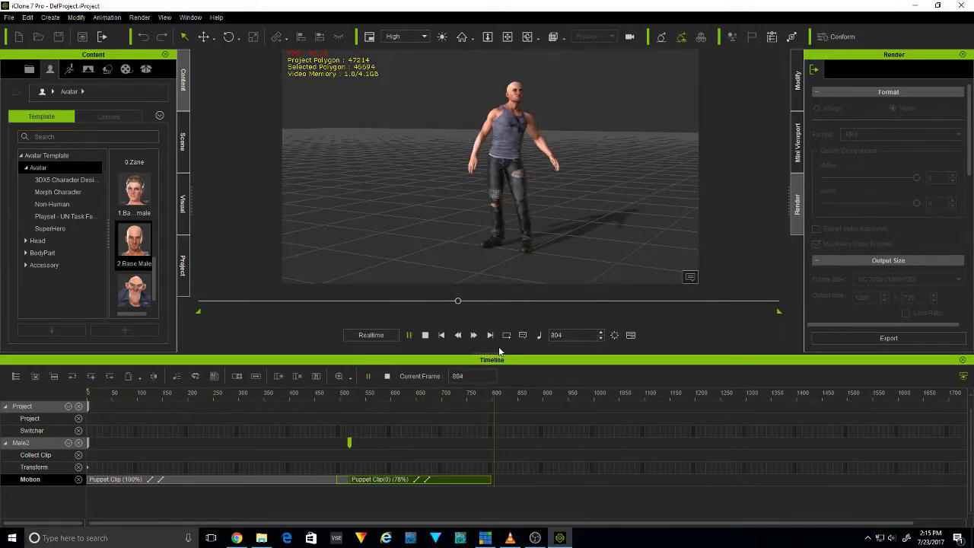
left_click(425, 335)
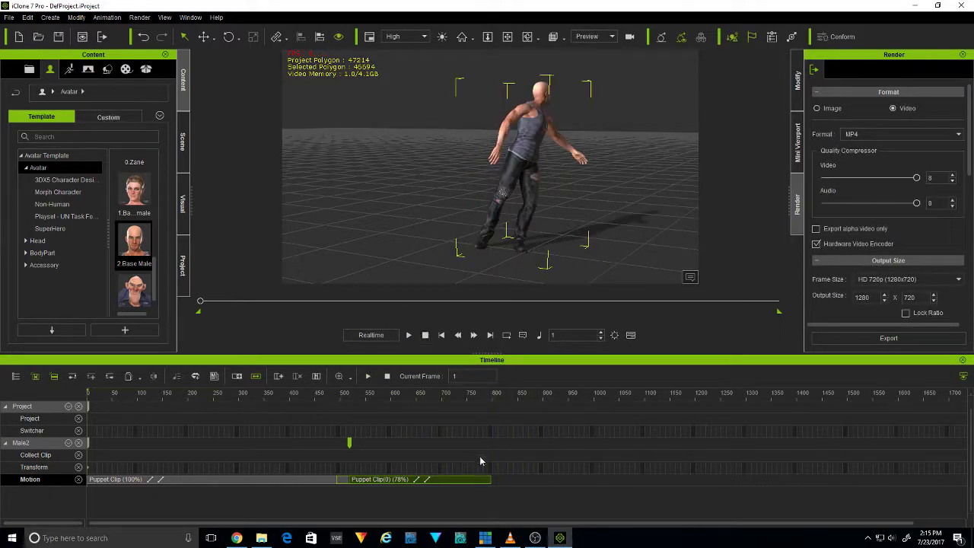
Stretch the second clip to 162% ending at frame 1098, play it from frame 490, and stop playback
left_click_drag(502, 483, 642, 493)
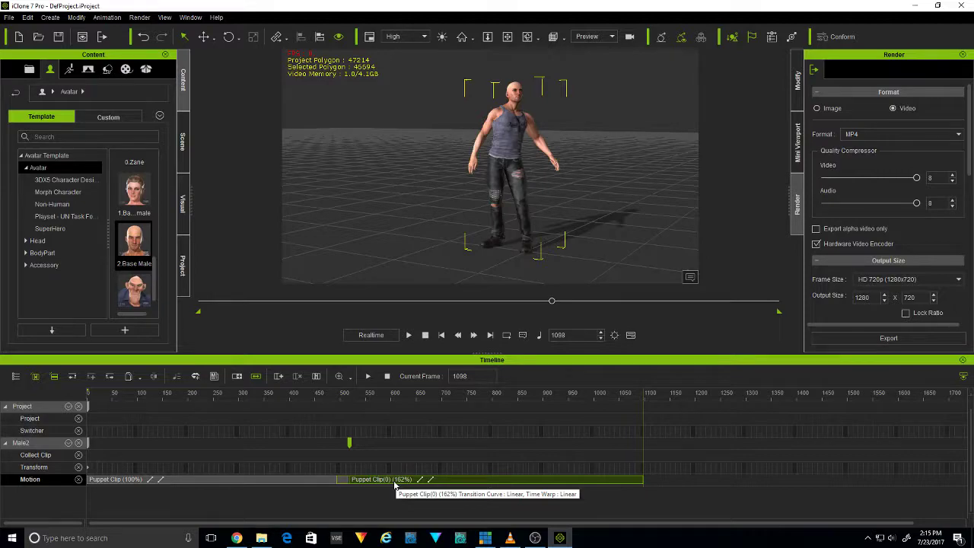
left_click(344, 396)
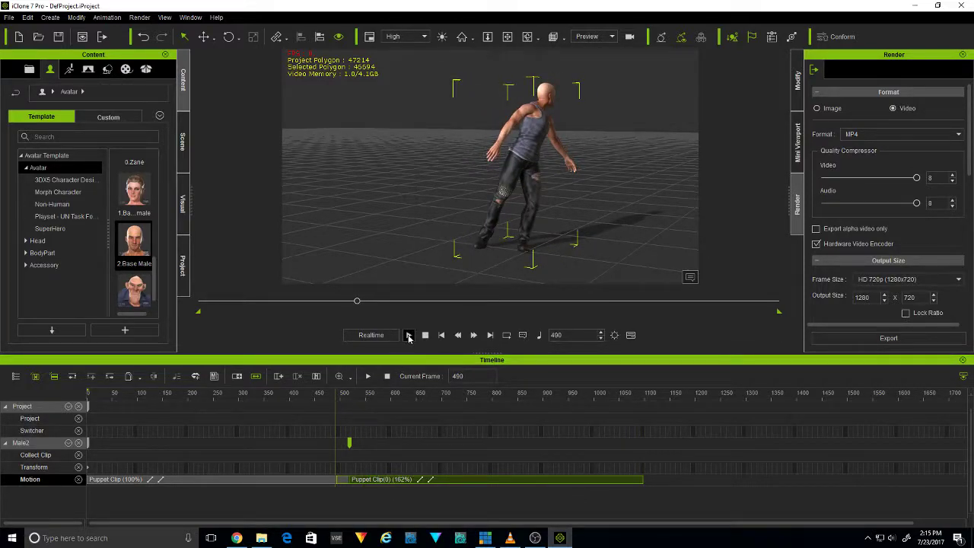
left_click(409, 335)
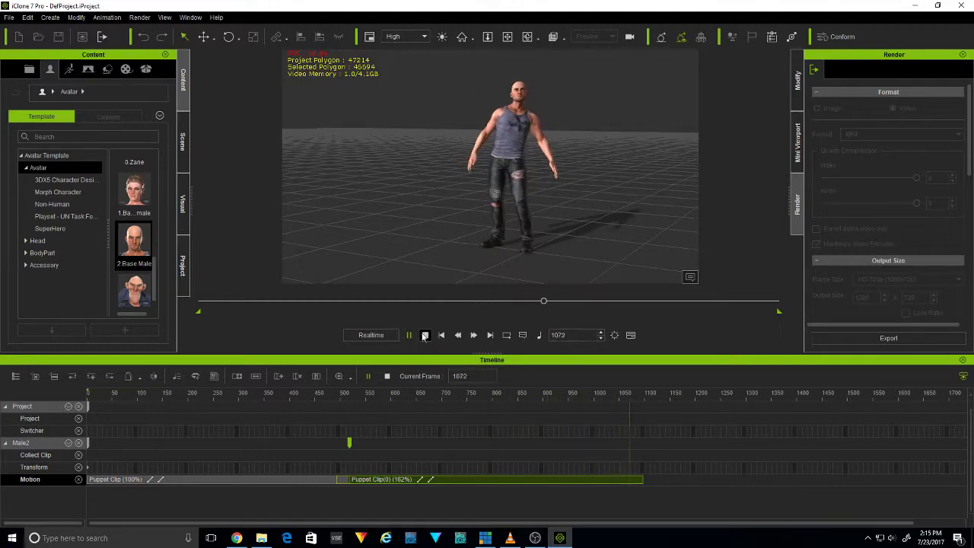
left_click(426, 336)
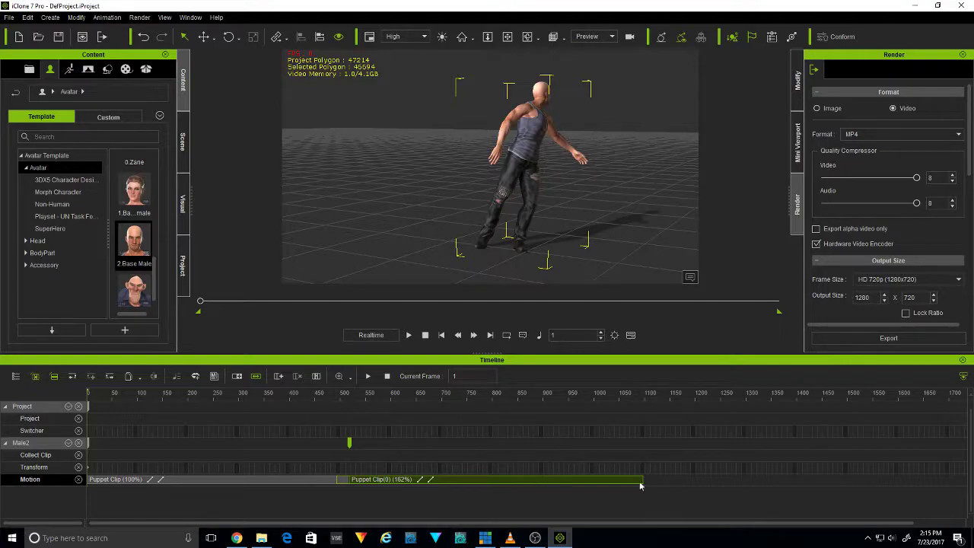
Compress the second puppet clip to 64% speed, ending at frame 747, and preview it at frame 624
left_click_drag(643, 480, 465, 479)
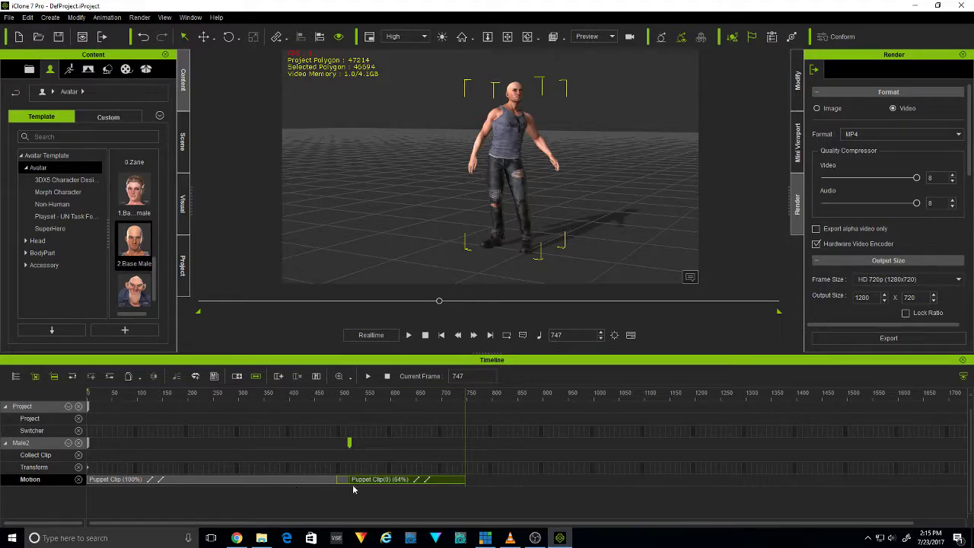
left_click(403, 484)
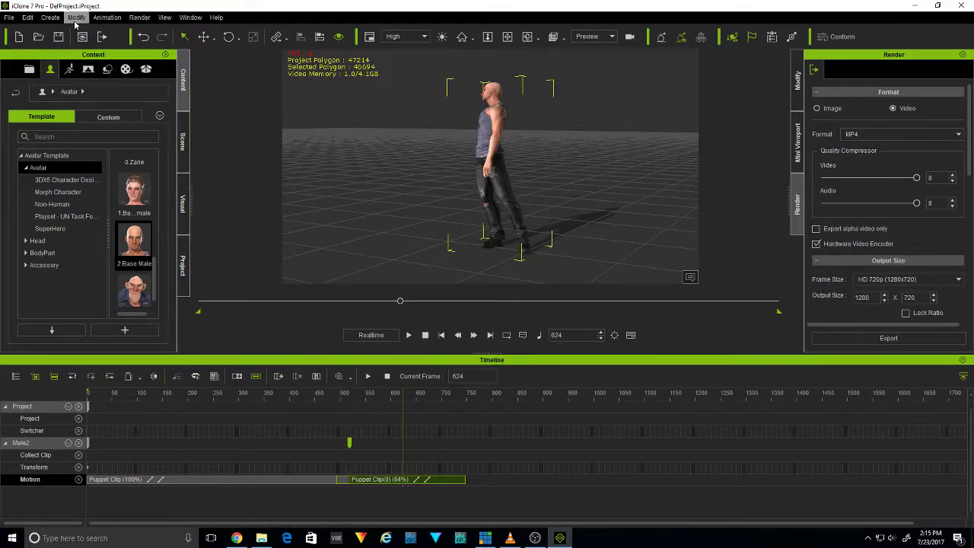
Start Edit Motion Layer for the character and rotate the head at frame 1 with the rotate gizmo
left_click(105, 17)
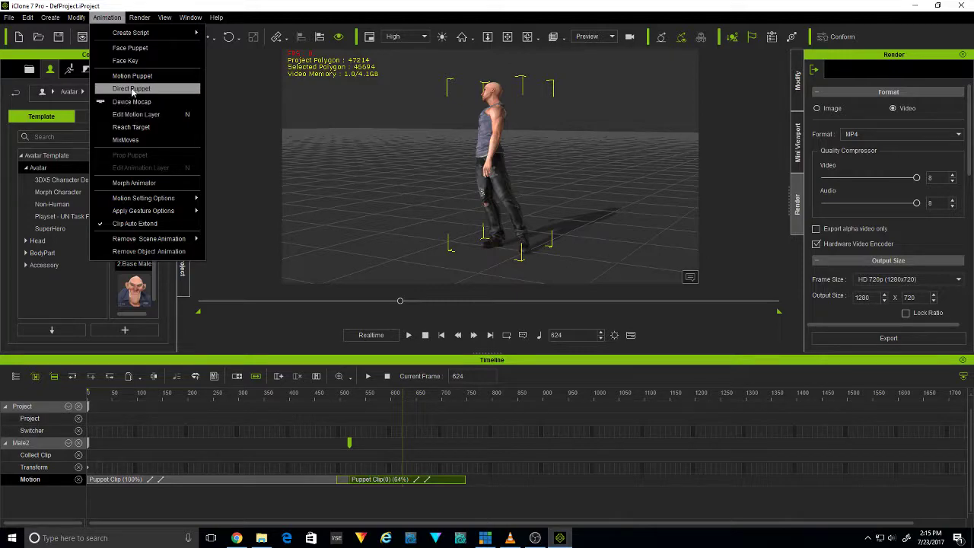
left_click(159, 115)
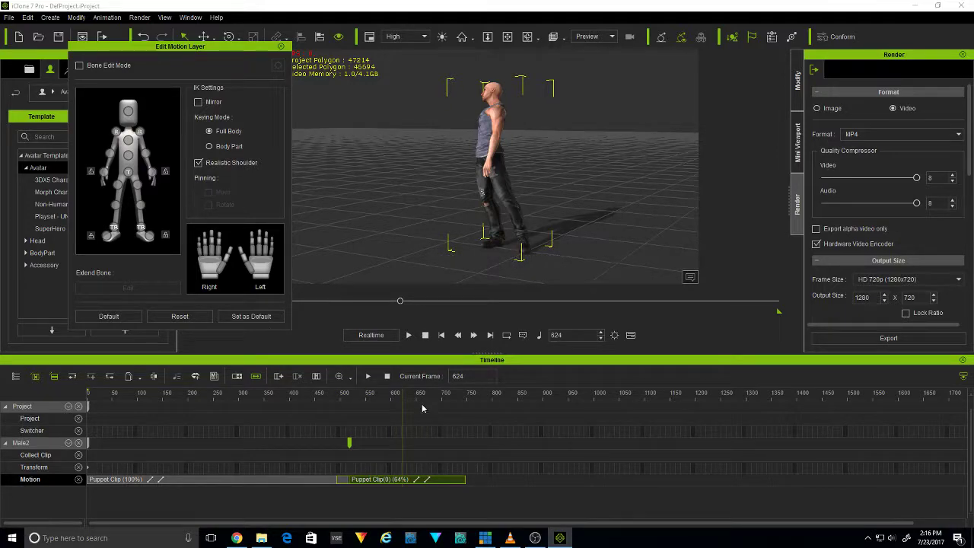
left_click_drag(401, 397, 60, 411)
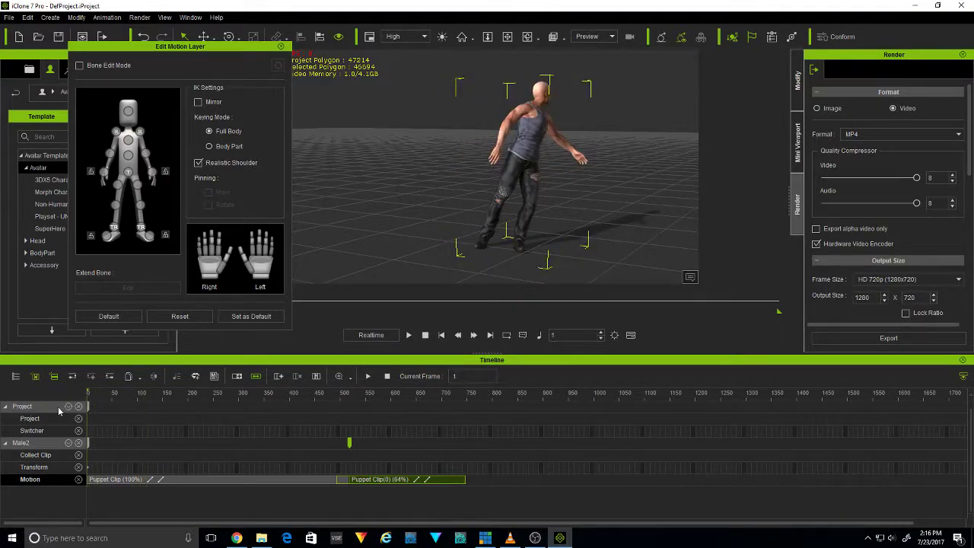
left_click(128, 111)
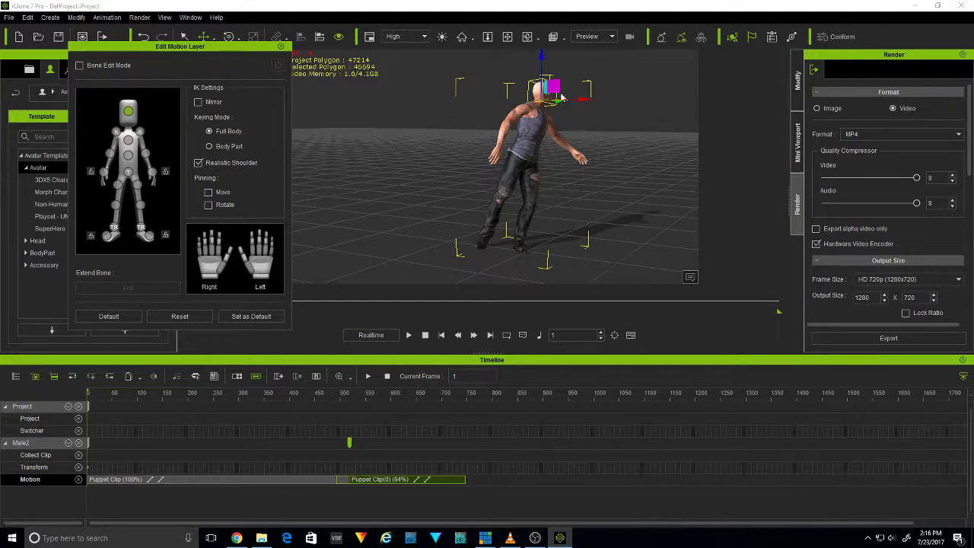
left_click_drag(245, 47, 233, 76)
left_click(228, 37)
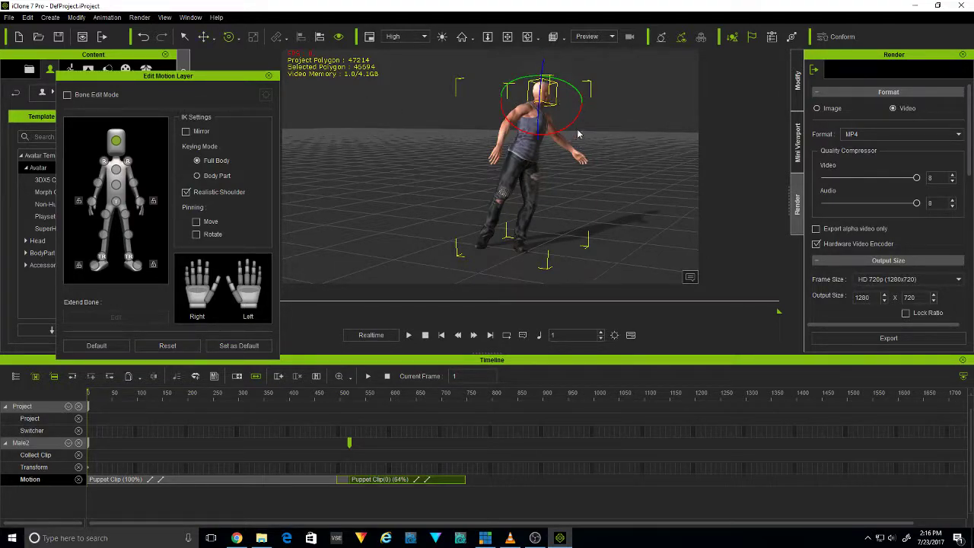
left_click_drag(581, 109, 535, 98)
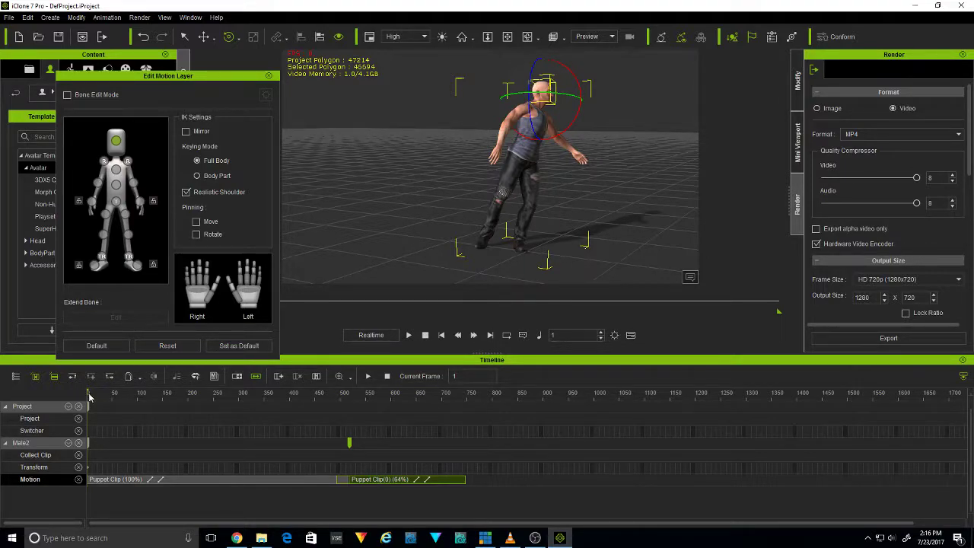
Key head rotations in the motion layer at frames 122, 363 and 635
left_click_drag(89, 397, 149, 399)
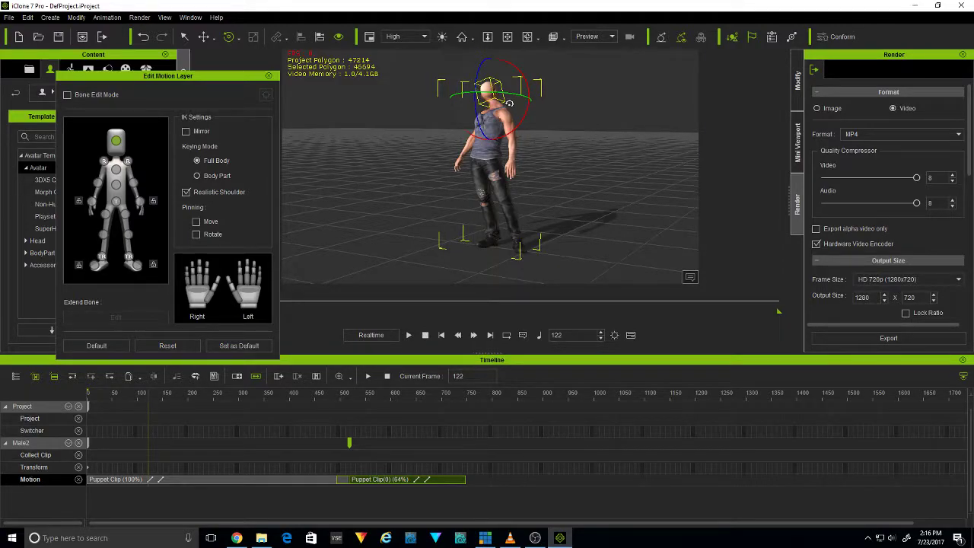
left_click_drag(507, 90, 563, 92)
left_click_drag(133, 400, 271, 408)
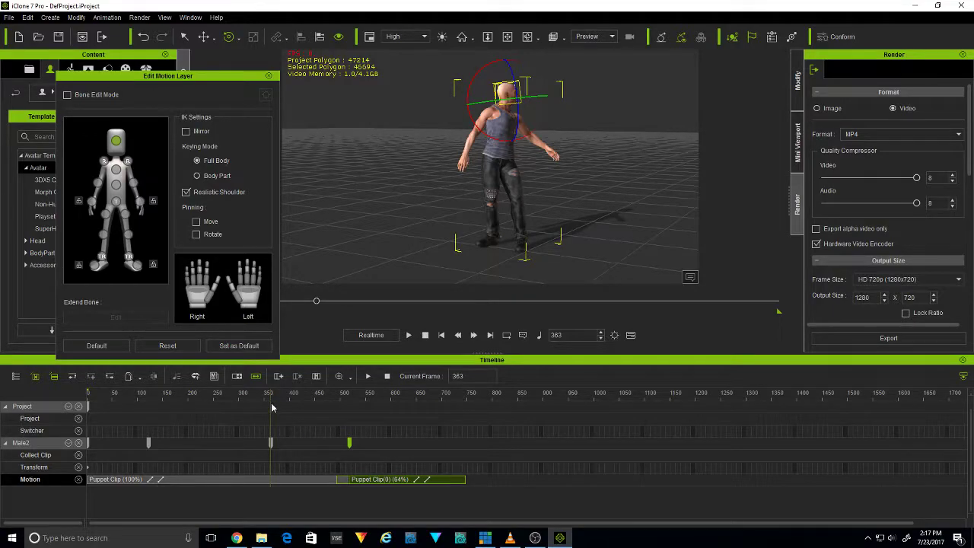
left_click_drag(270, 404, 406, 399)
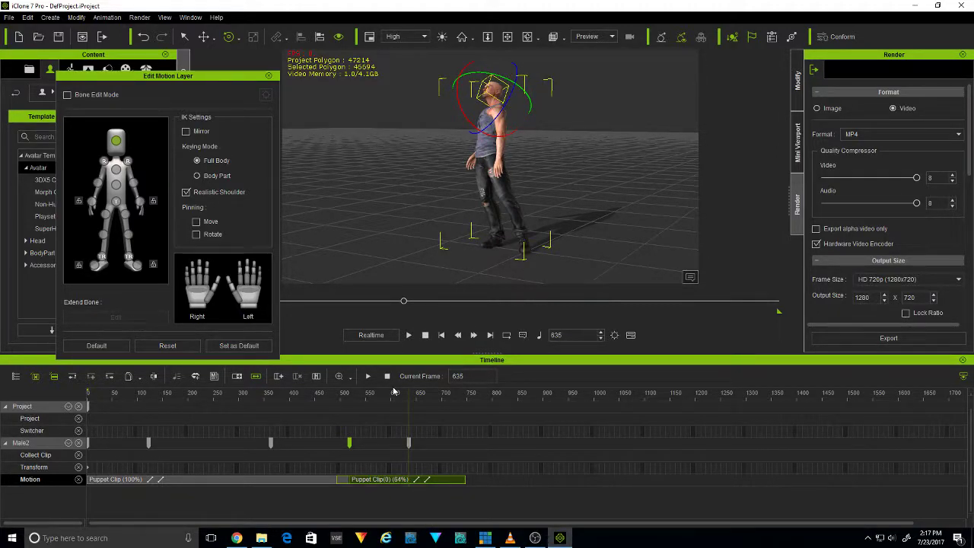
Rotate the head at frame 732, lowering and tilting it so the character faces forward
left_click_drag(411, 400, 462, 401)
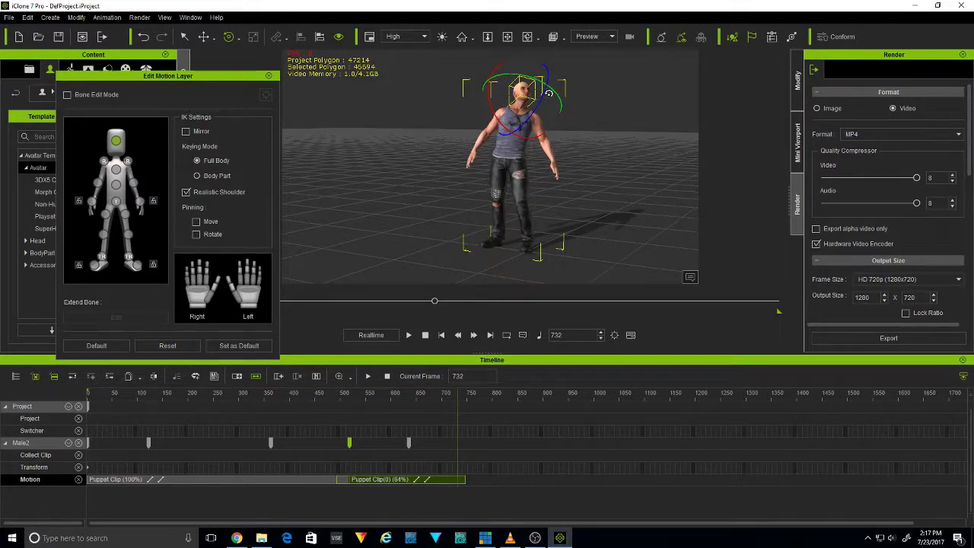
left_click_drag(549, 83, 530, 116)
left_click_drag(518, 59, 511, 58)
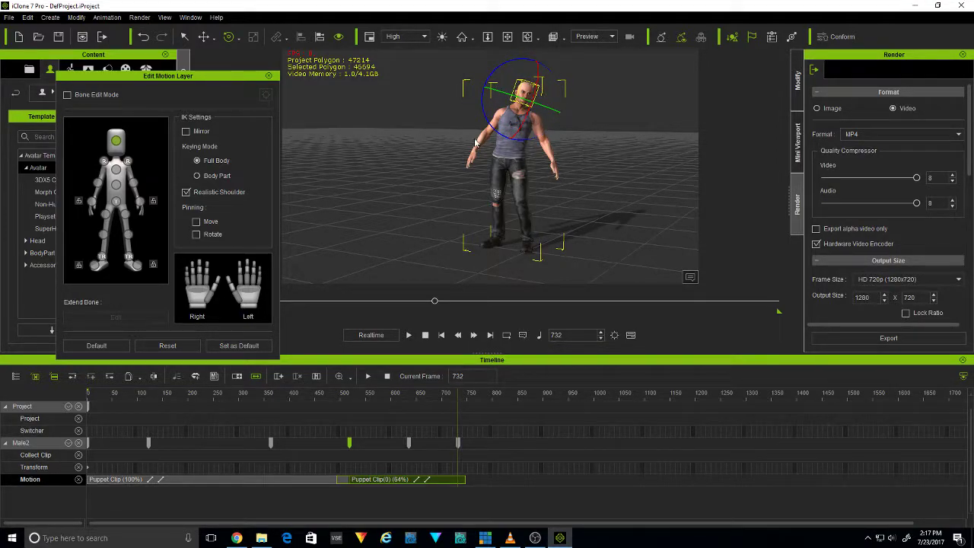
Pose the fingers and thumb of the right hand in the motion layer at frames 732 and 356
left_click(554, 162)
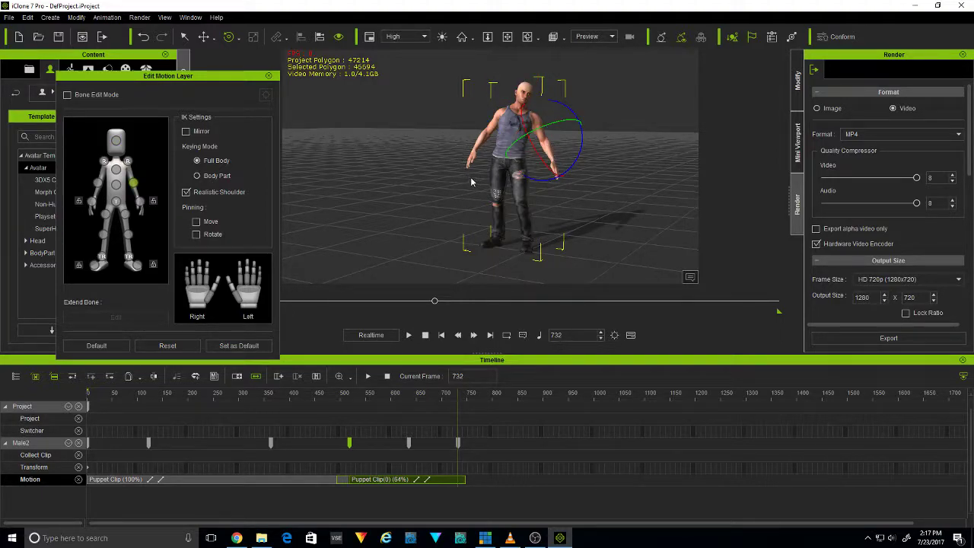
left_click(92, 203)
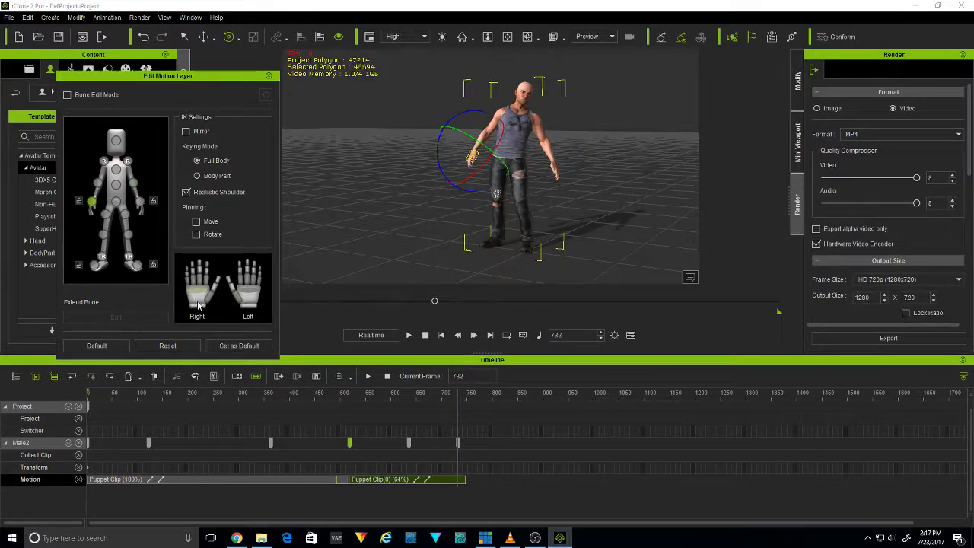
left_click(194, 279)
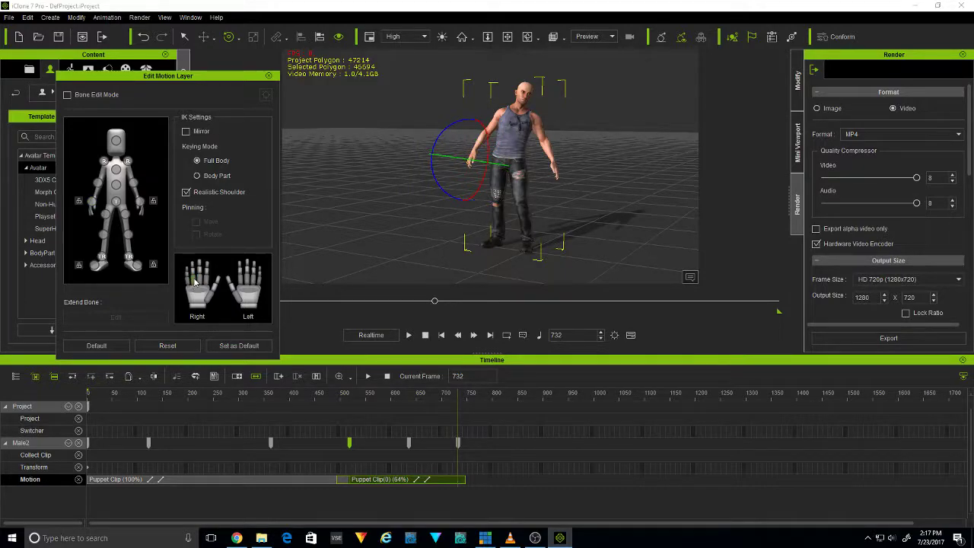
left_click(215, 299)
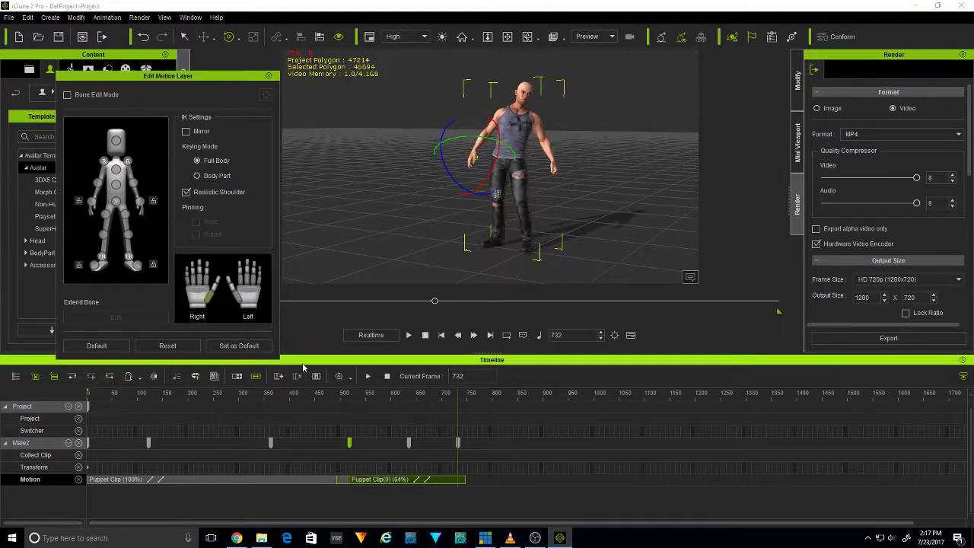
left_click_drag(459, 396, 272, 394)
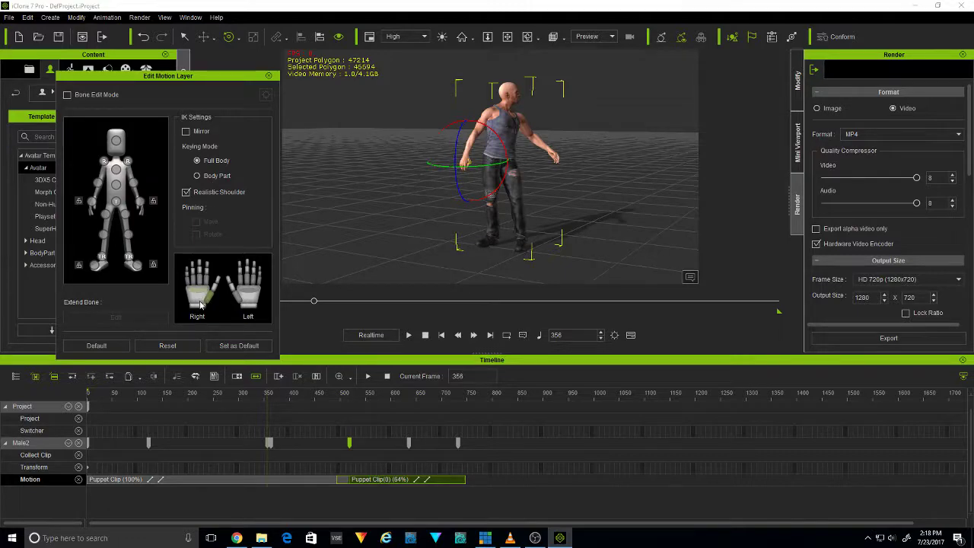
Rotate the character's right arm at the elbow control at frame 99 to key a new arm pose
left_click_drag(264, 400, 137, 393)
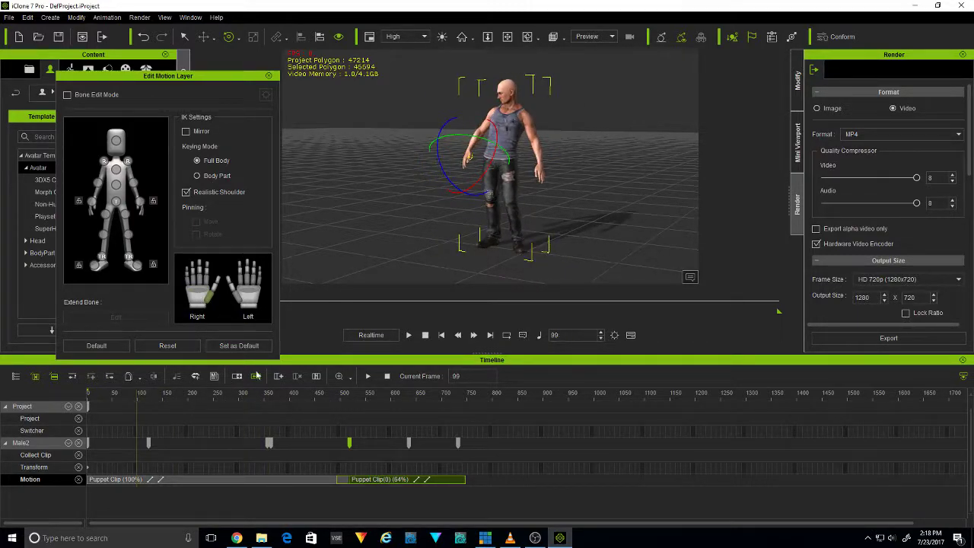
left_click(98, 183)
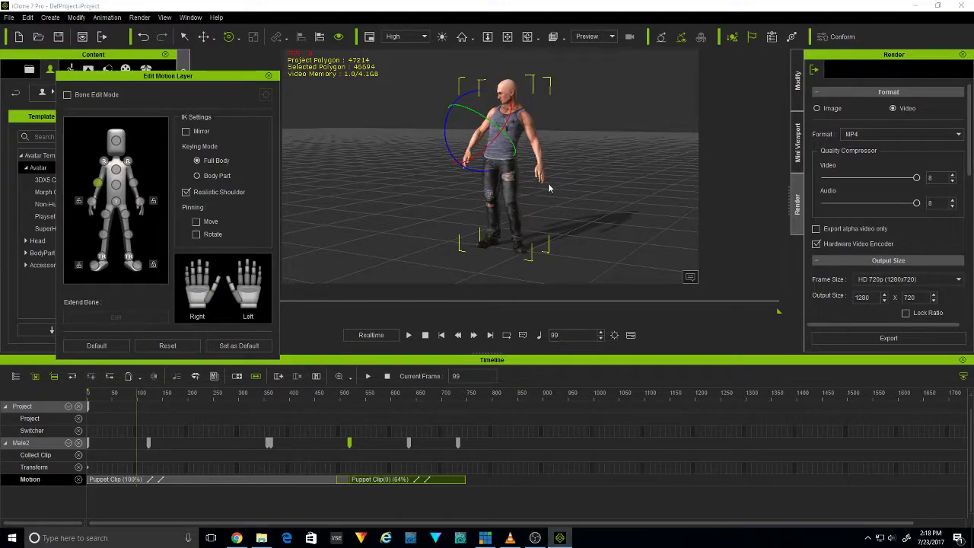
left_click_drag(444, 142, 485, 114)
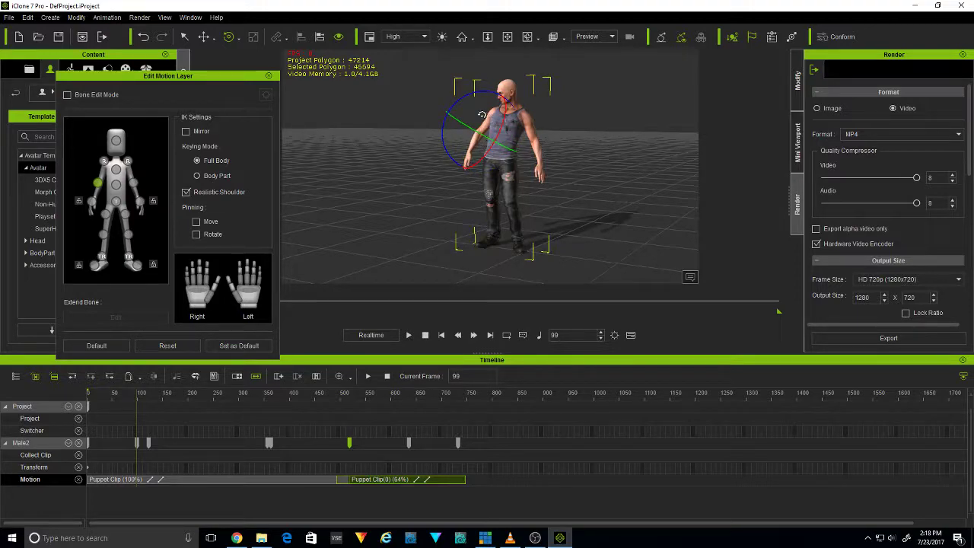
Scrub and play the animation to review the keyed head, hand and arm poses, stopping at frame 264
left_click_drag(138, 397, 286, 407)
key("space")
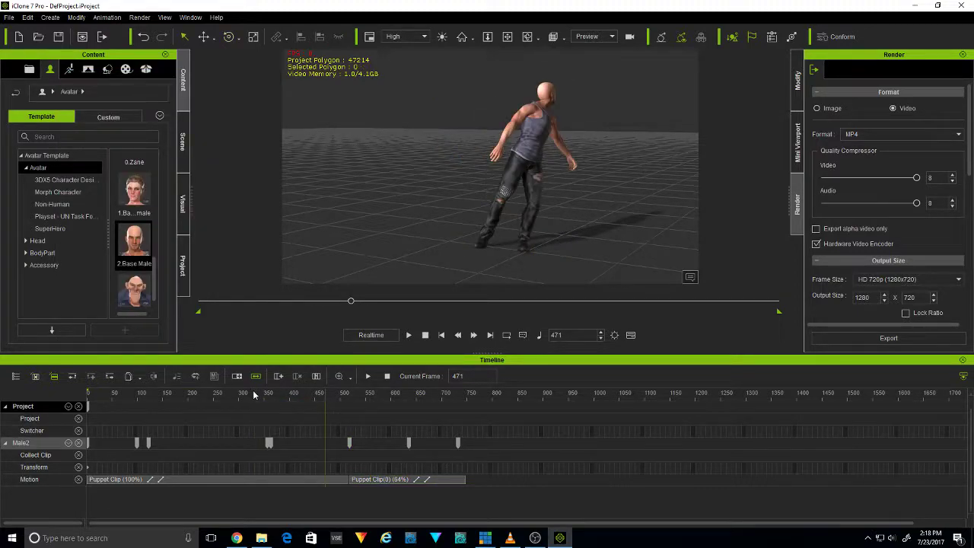
left_click(220, 404)
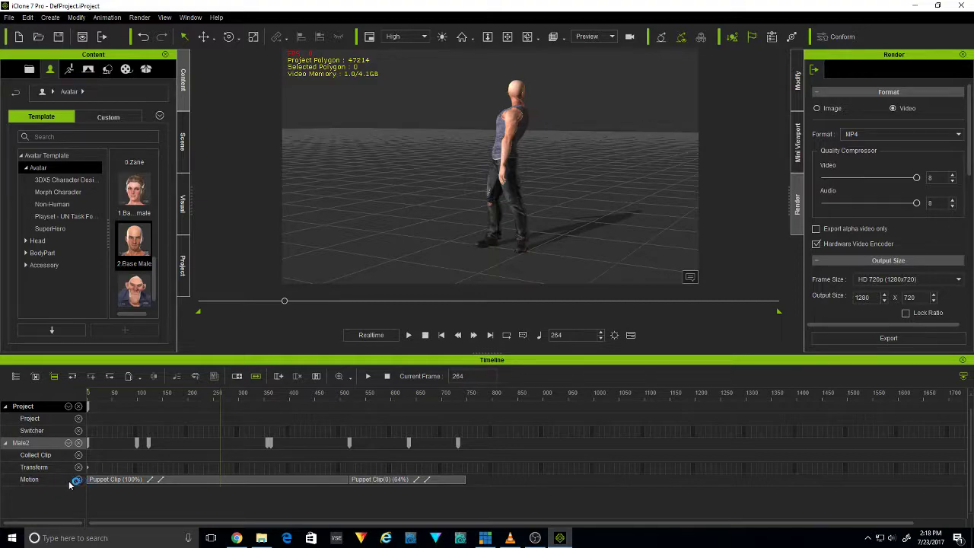
Show the Motion Layer track for Male2 on the timeline
left_click(69, 444)
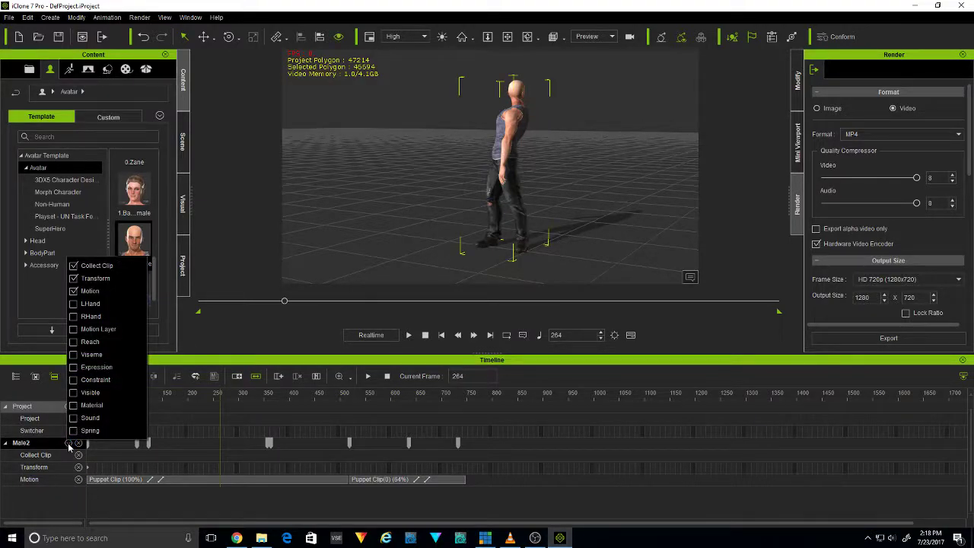
left_click(73, 329)
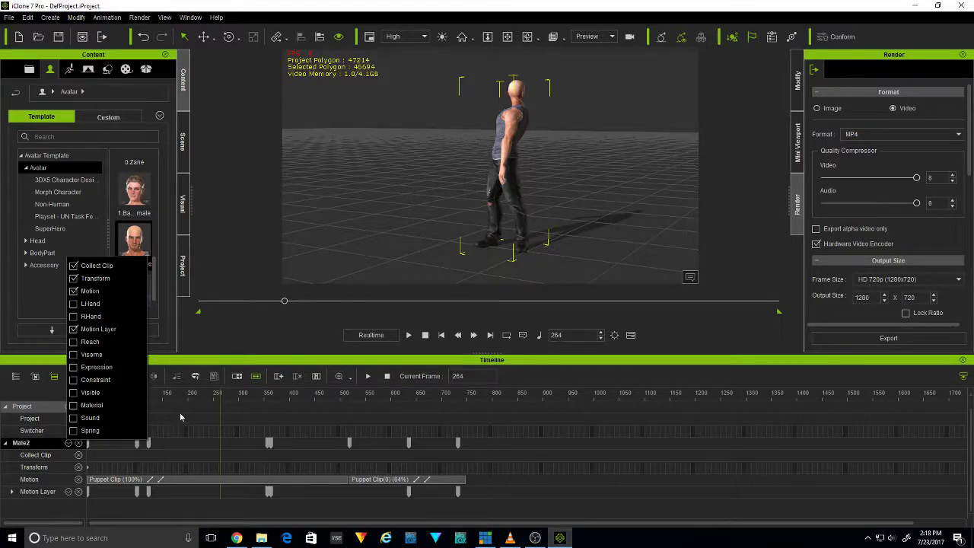
Try moving the motion layer key at frame 356 to about frame 320, scrub across it, and undo the move
left_click(267, 492)
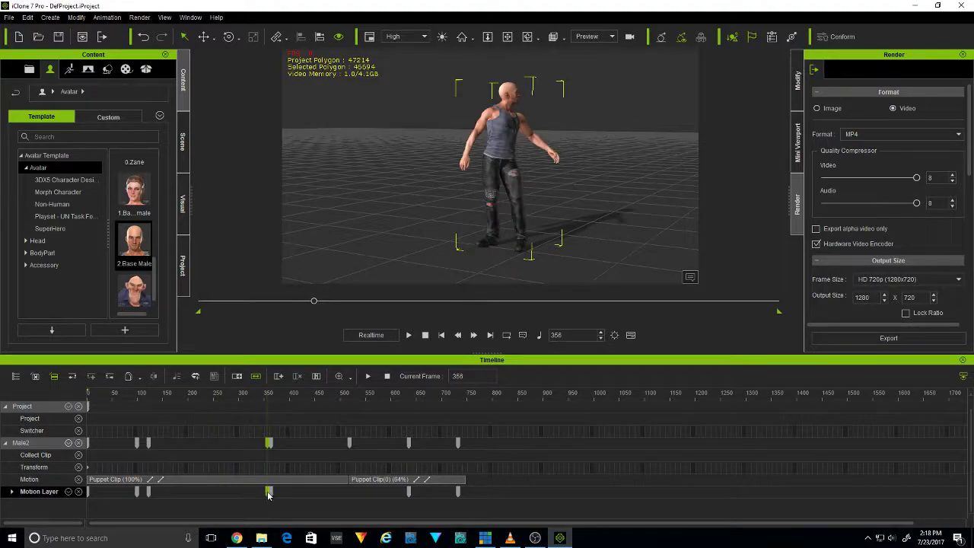
left_click_drag(269, 492, 250, 493)
left_click_drag(243, 398, 278, 400)
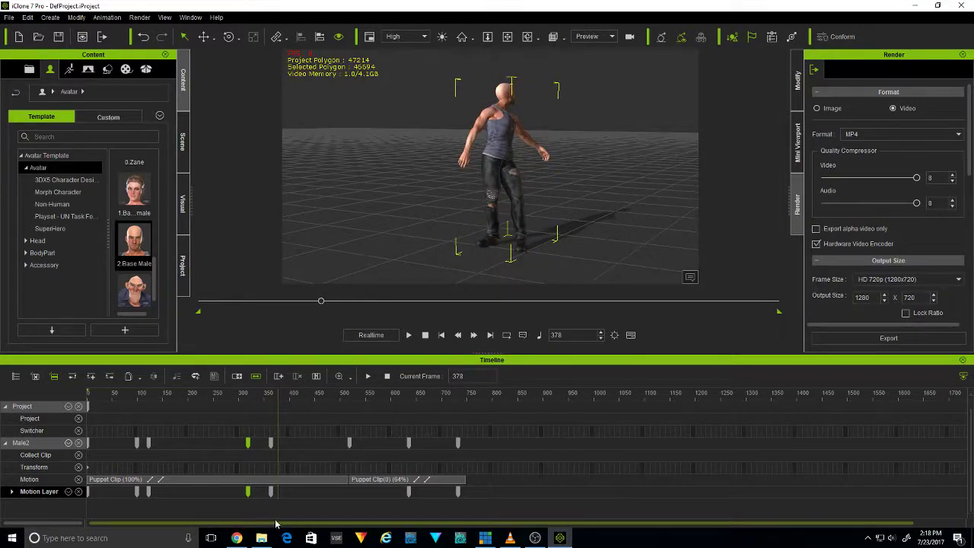
key("ctrl+z")
Scrub the animation to frame 732 and play it back to check the motion layer poses
left_click_drag(279, 393, 458, 417)
key("space")
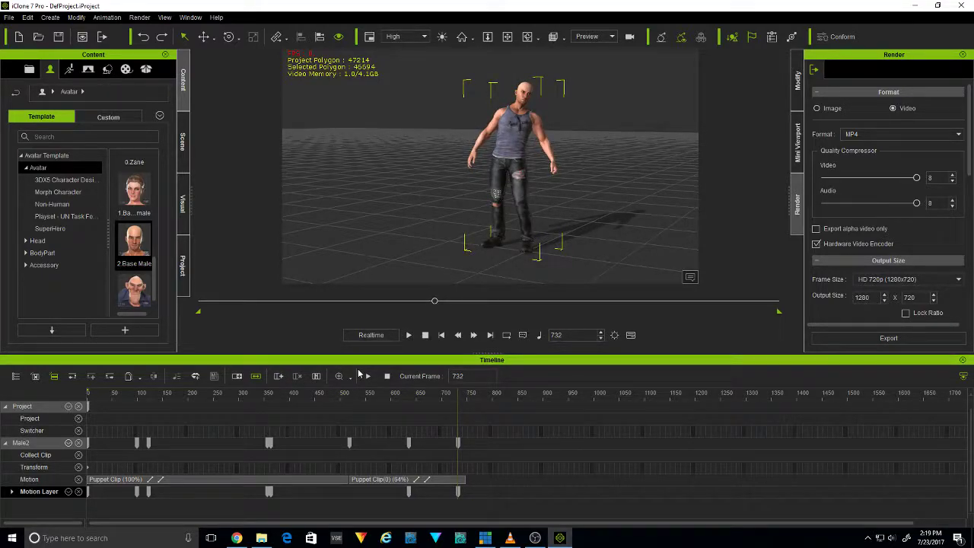
left_click(484, 538)
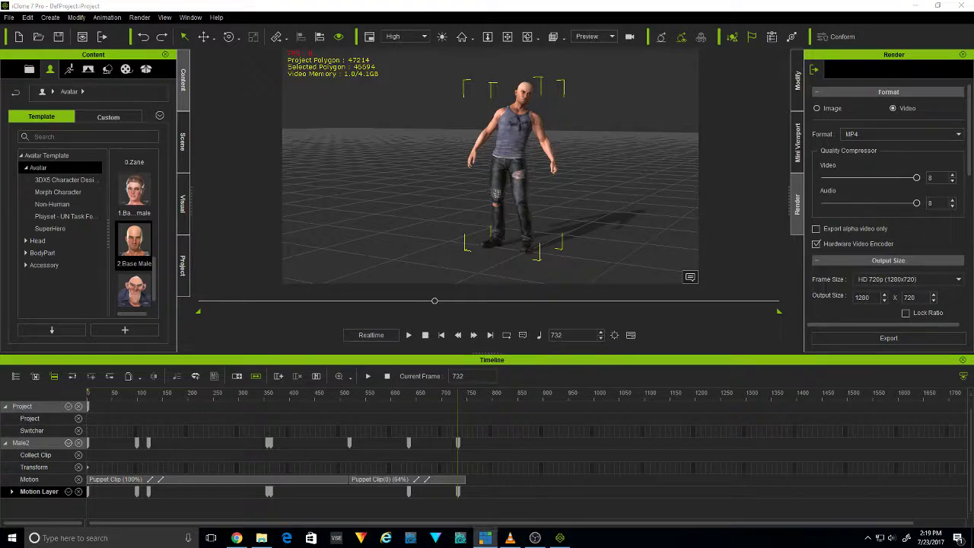